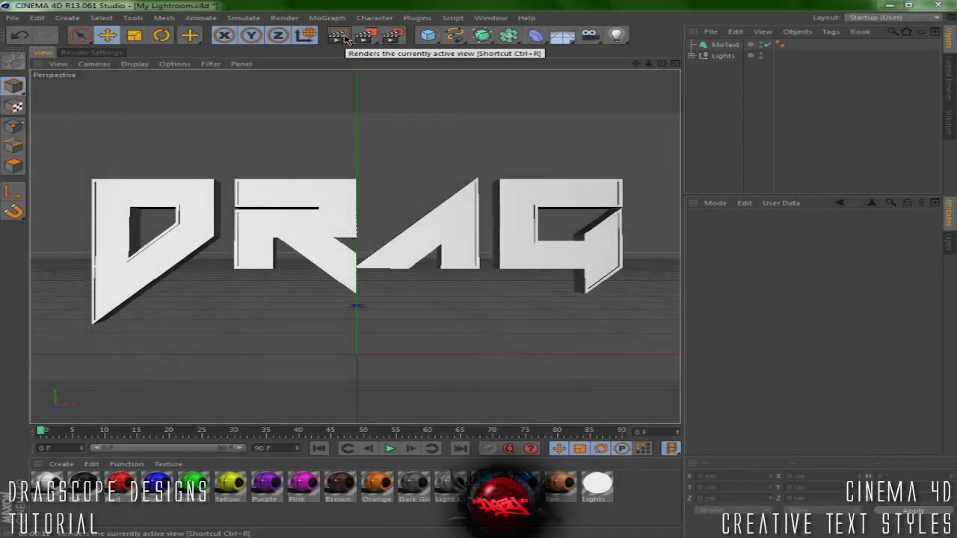
Step: Render the viewport to preview the shaded DrAG text on black, then select the existing MoText
click(342, 39)
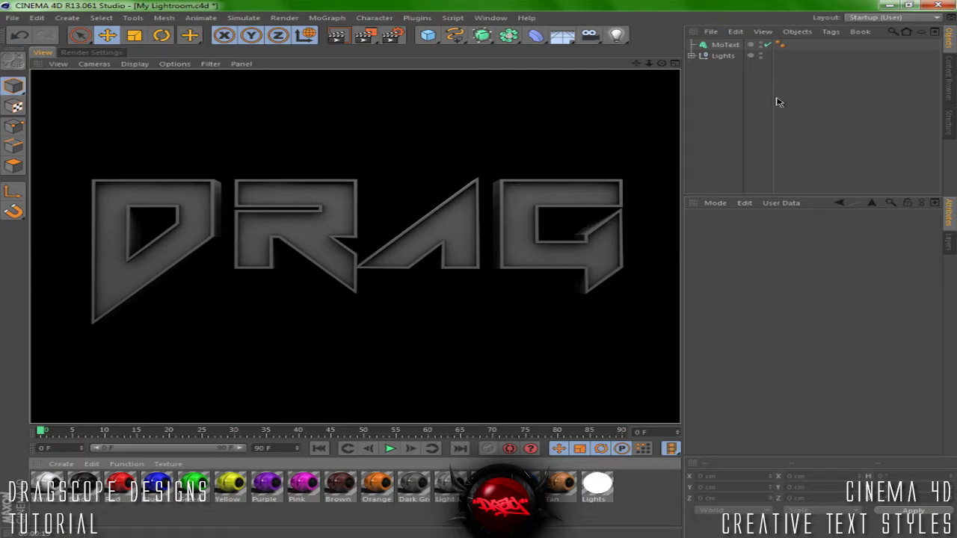
click(725, 44)
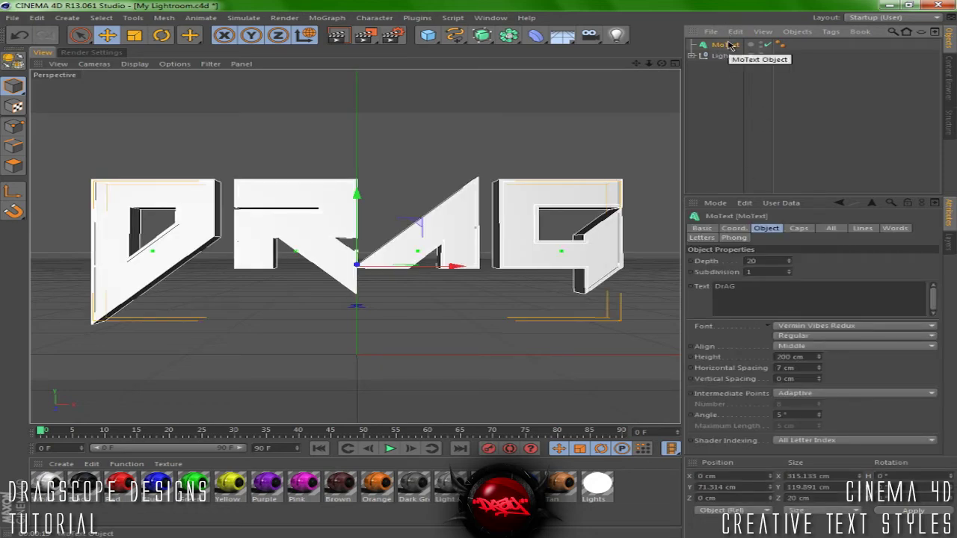
Step: Replace the old text with a new MoText aligned to Middle, reading DrAg
key(Delete)
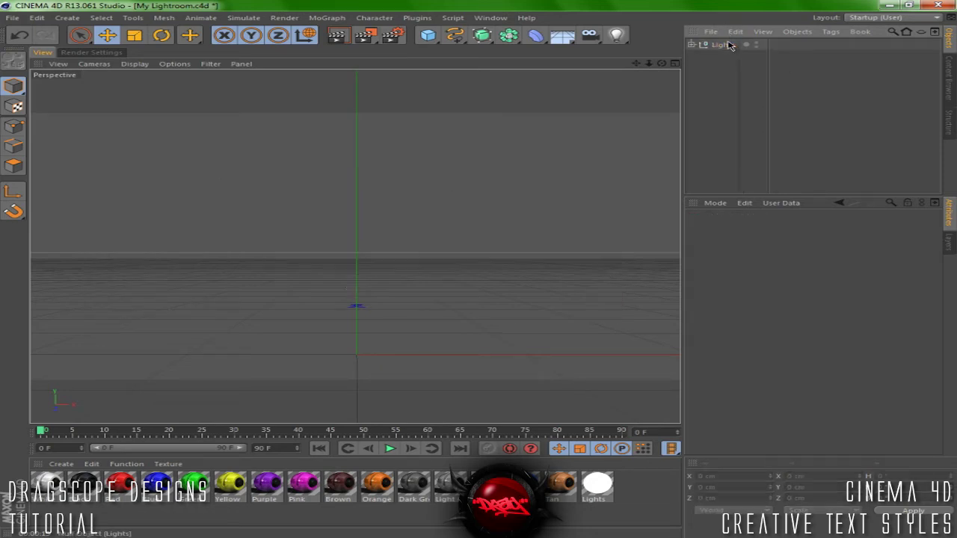
click(328, 18)
click(366, 143)
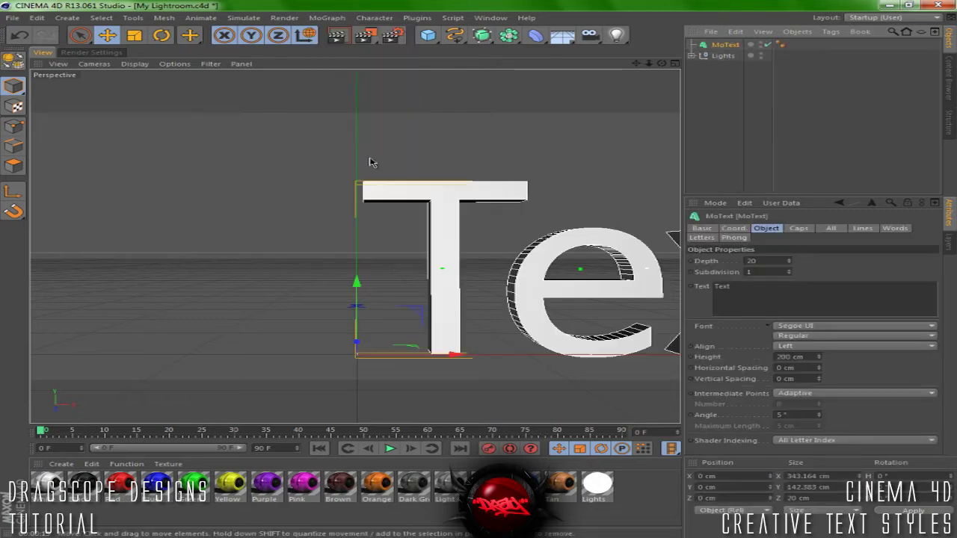
click(808, 348)
click(807, 367)
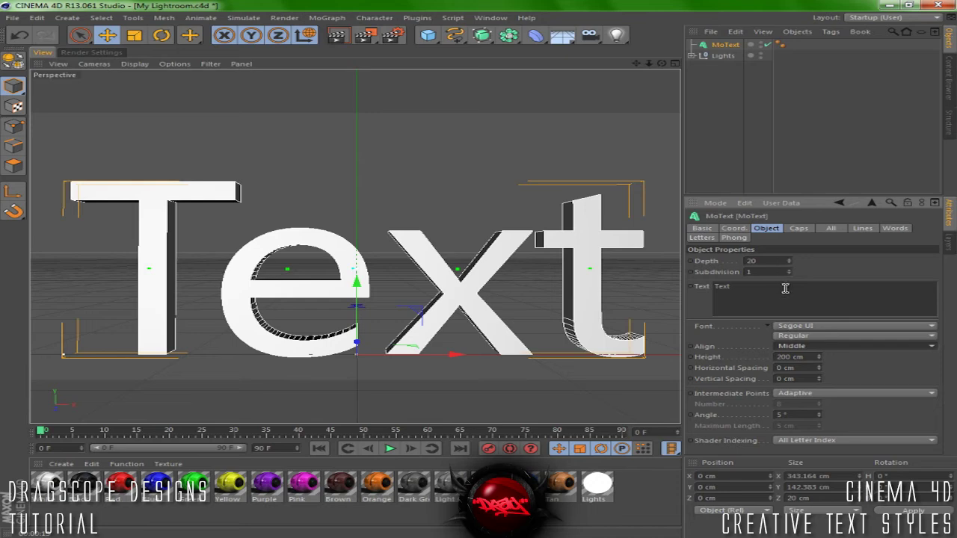
click(785, 290)
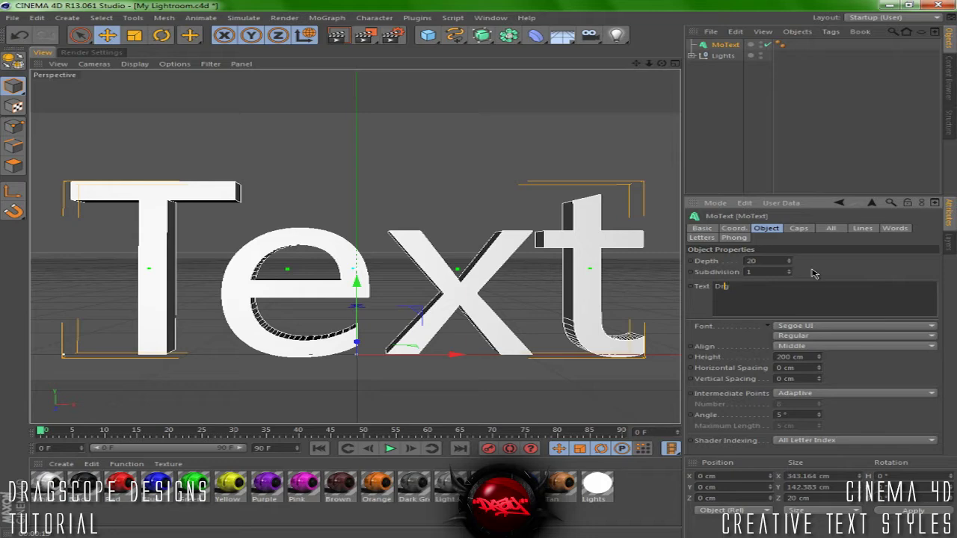
Step: Set the MoText font to Vermin Vibes Redux
click(830, 327)
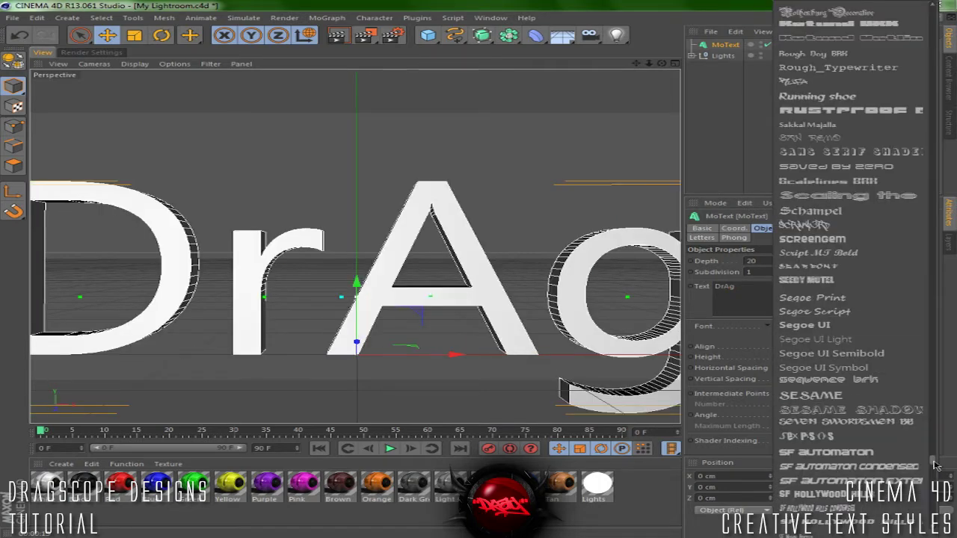
drag(943, 465, 944, 517)
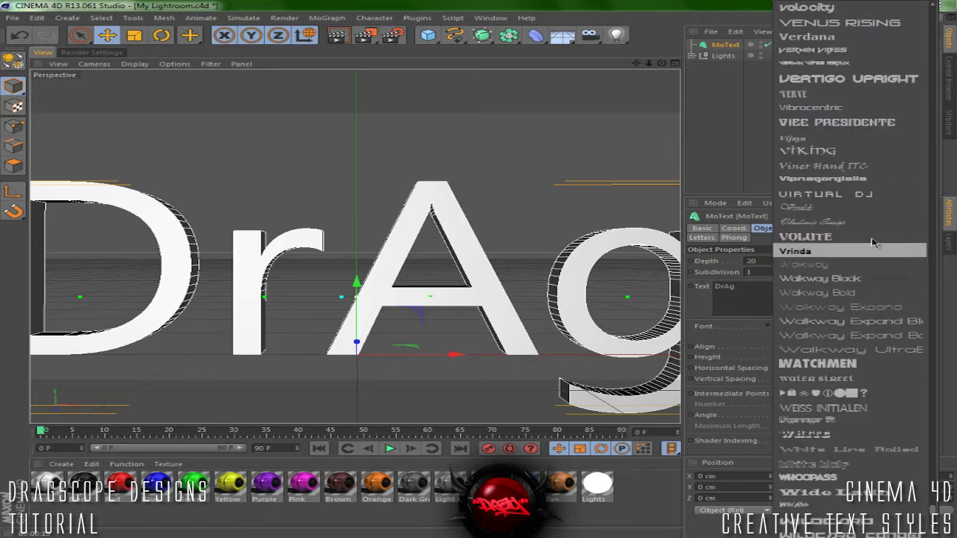
scroll(860, 202, up, 2)
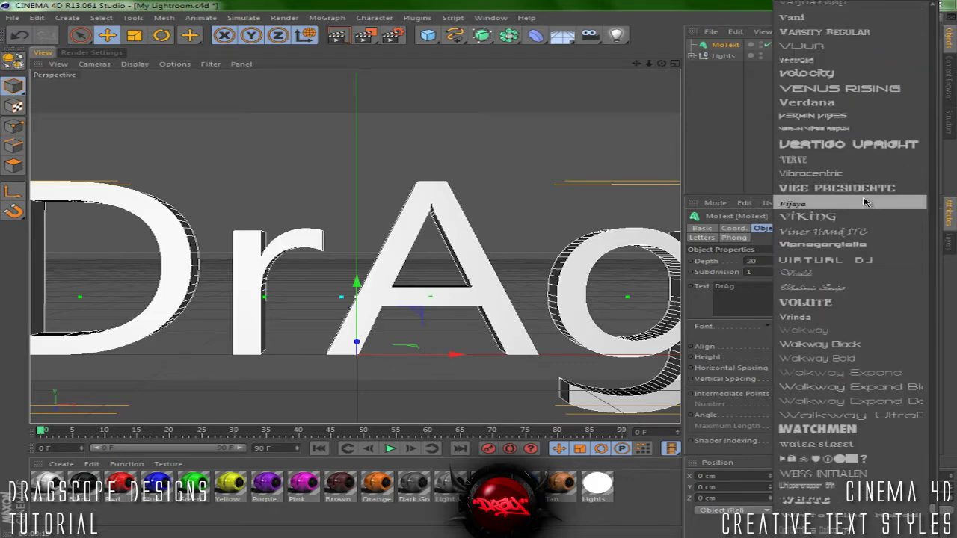
click(861, 131)
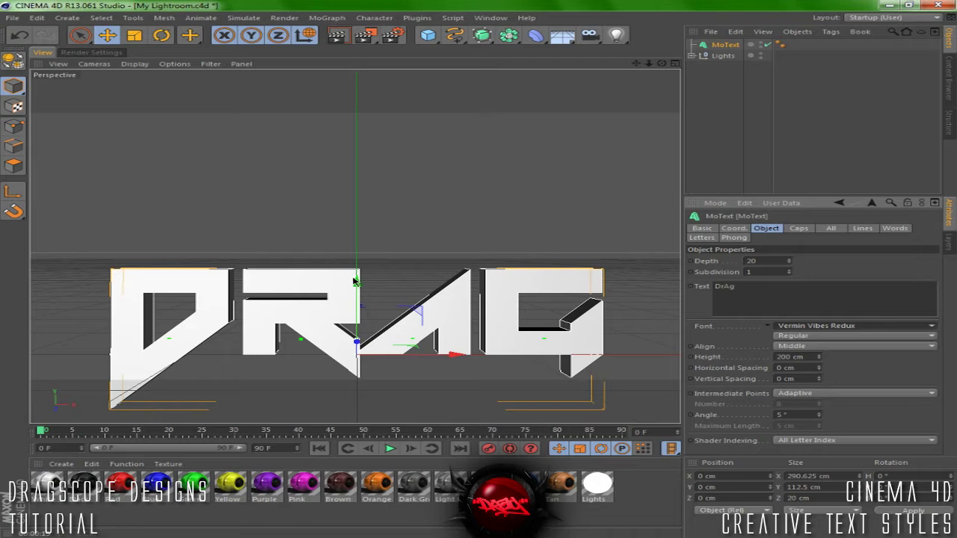
Step: Raise the DrAg text along Y and set its Horizontal Spacing to 4 cm
drag(359, 280, 390, 190)
click(726, 154)
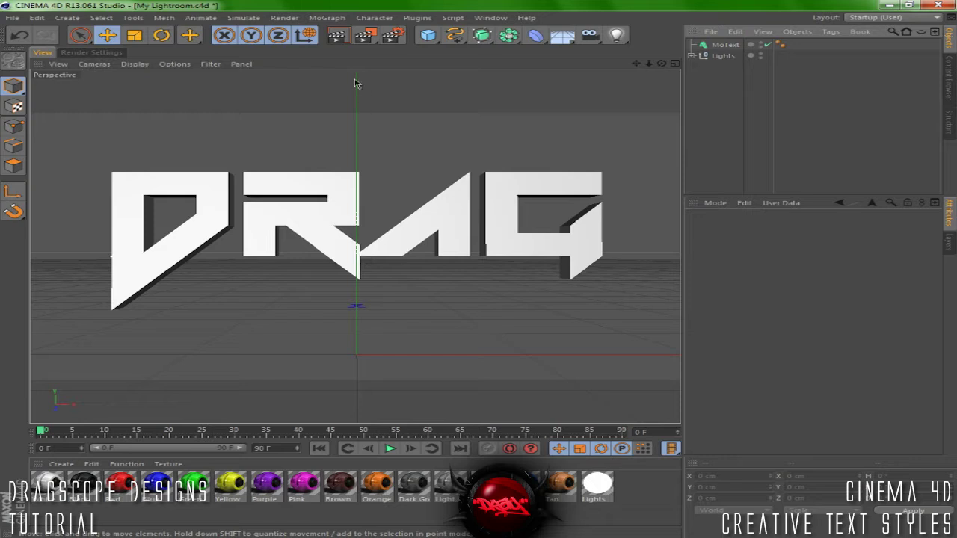
click(562, 228)
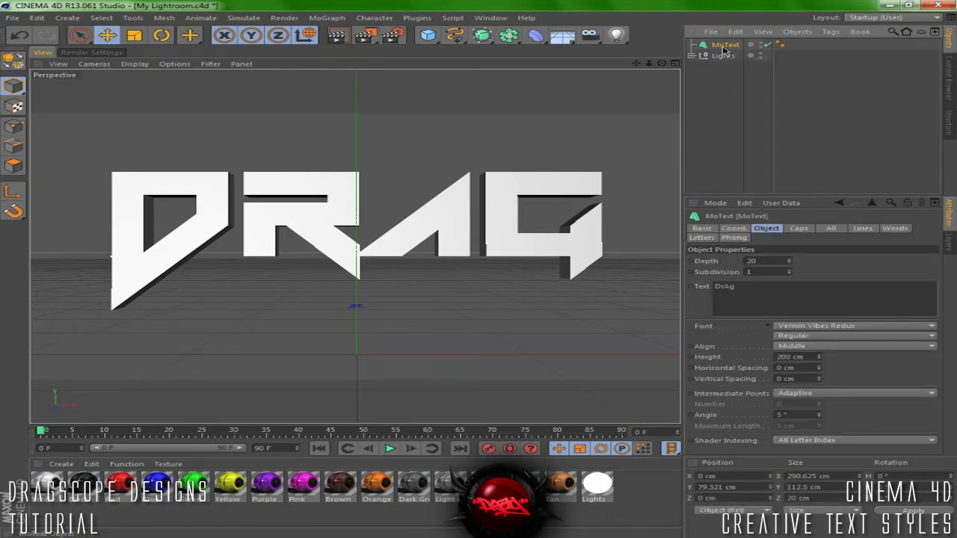
click(819, 369)
click(819, 366)
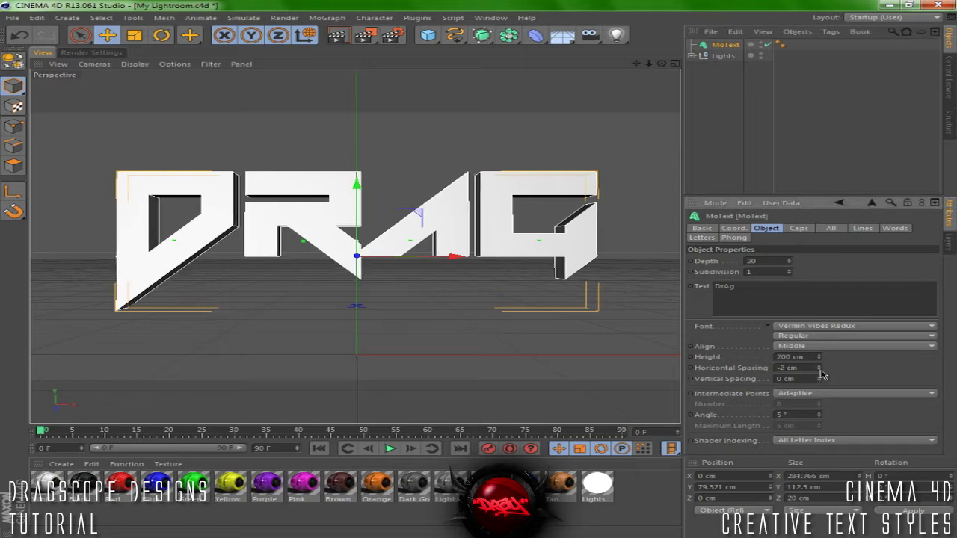
click(820, 366)
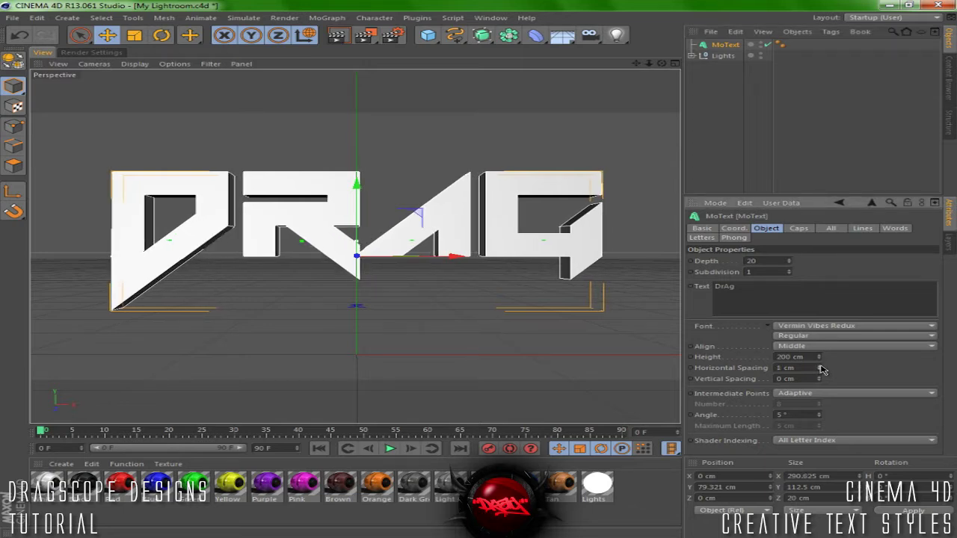
click(820, 367)
click(820, 366)
click(820, 366)
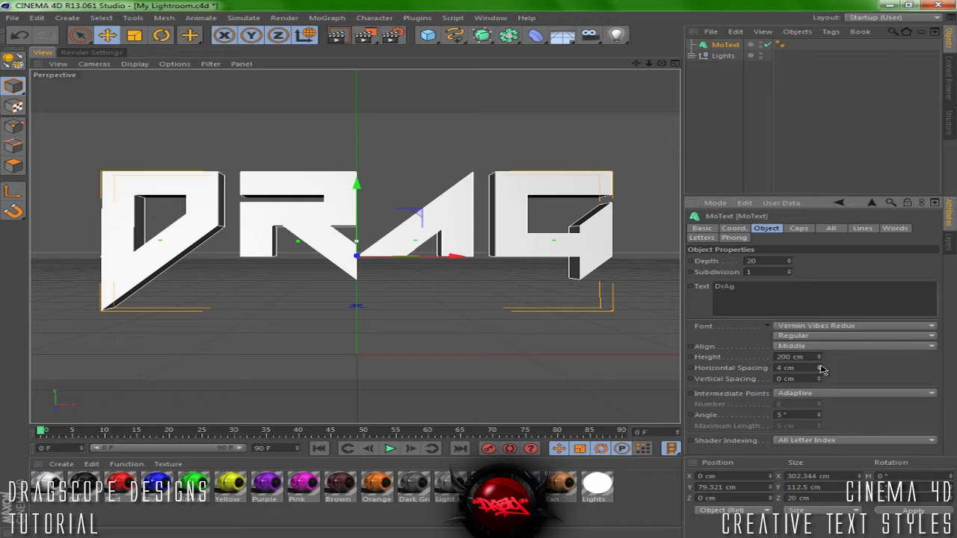
Step: Render the view to check the 4 cm spacing, then bring up the MoText Caps settings
click(736, 118)
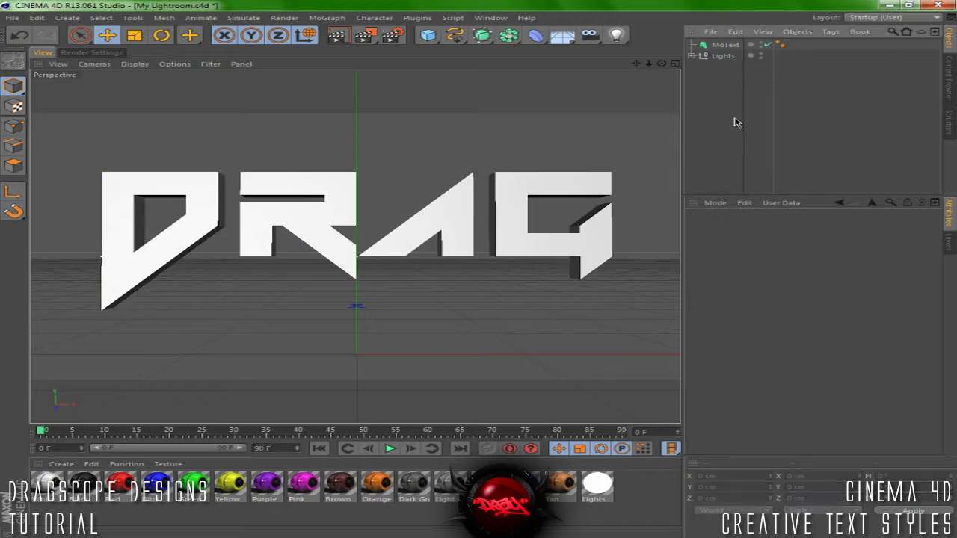
click(337, 35)
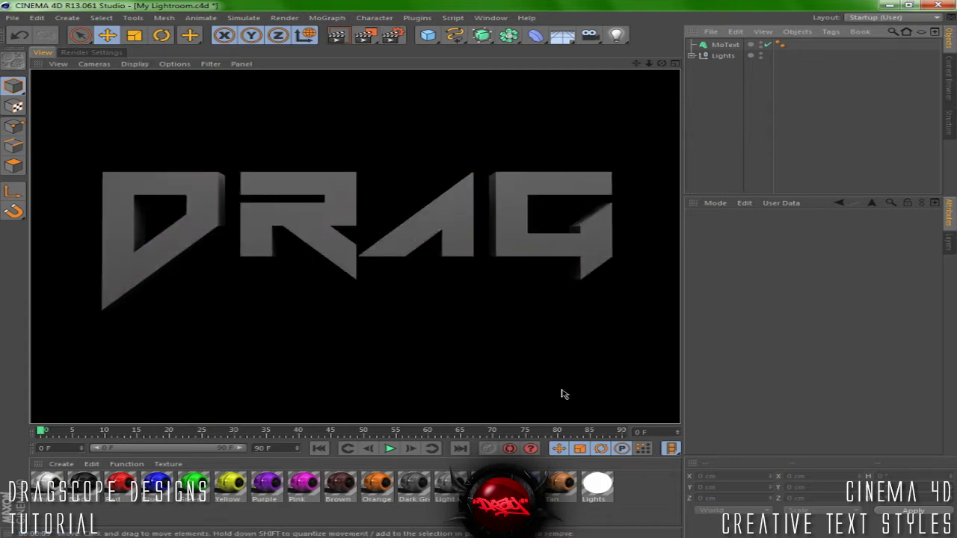
click(733, 121)
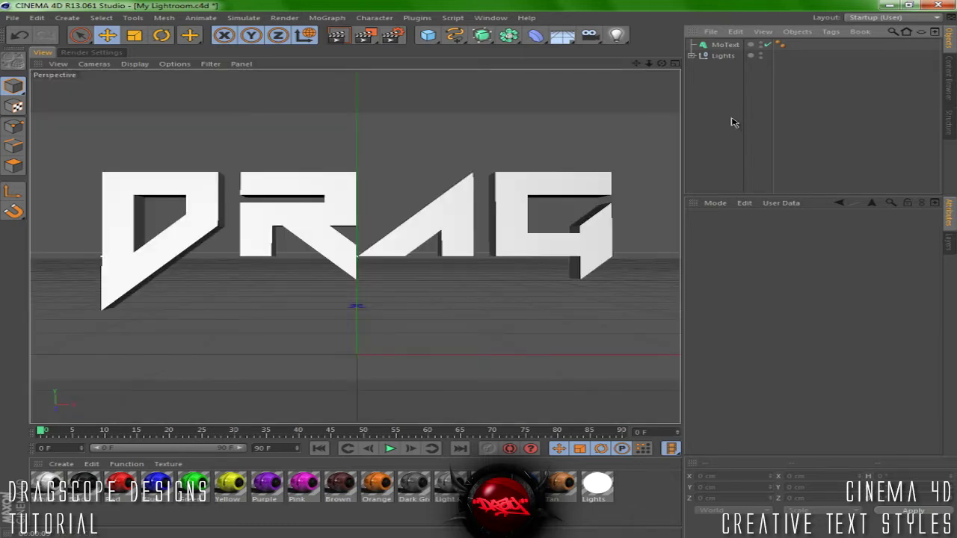
click(723, 45)
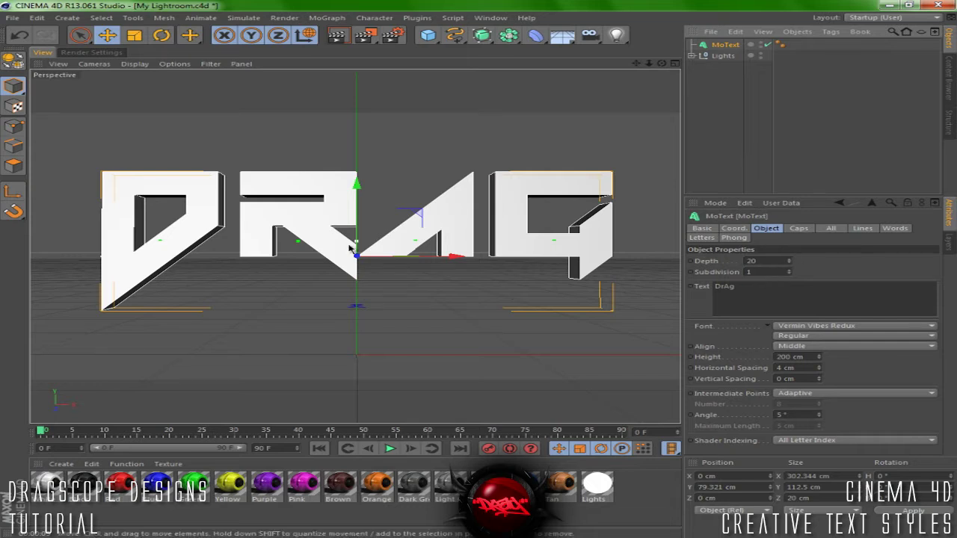
click(797, 230)
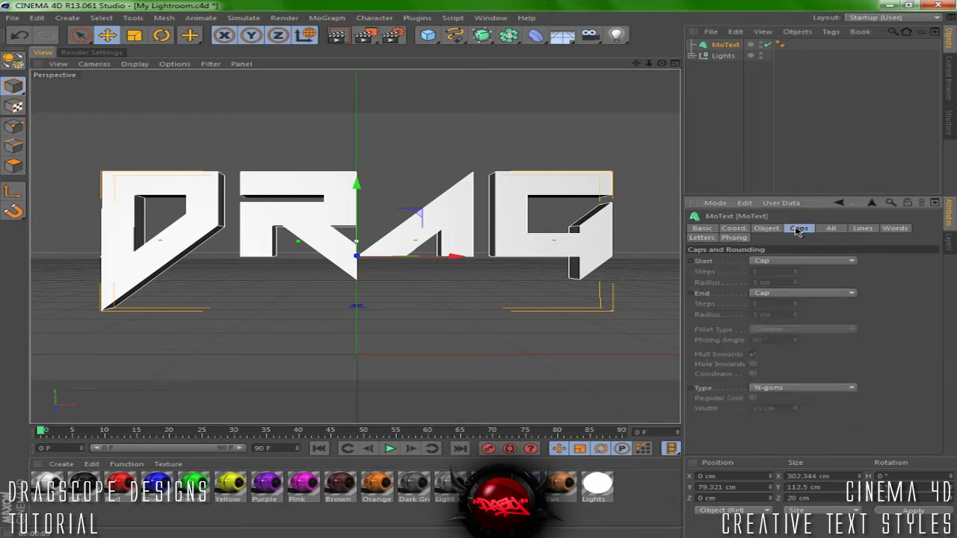
Step: Set Start and End caps to Fillet Cap, each with a 2 cm radius
click(825, 264)
click(806, 303)
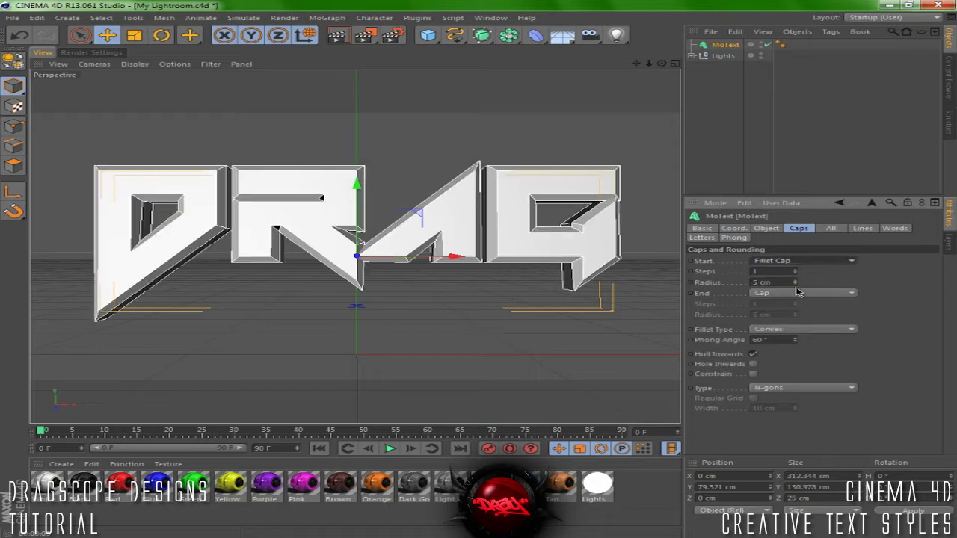
click(796, 284)
click(796, 284)
click(796, 284)
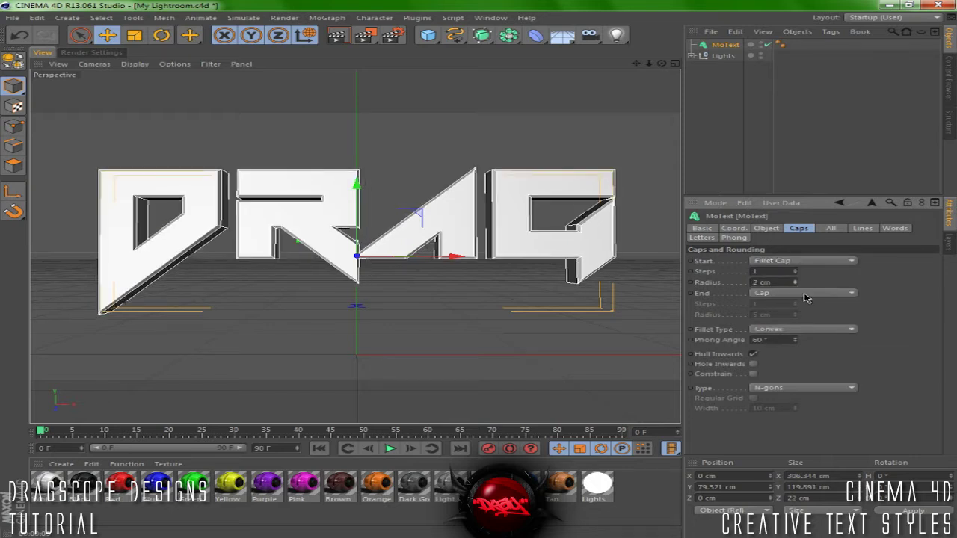
click(805, 293)
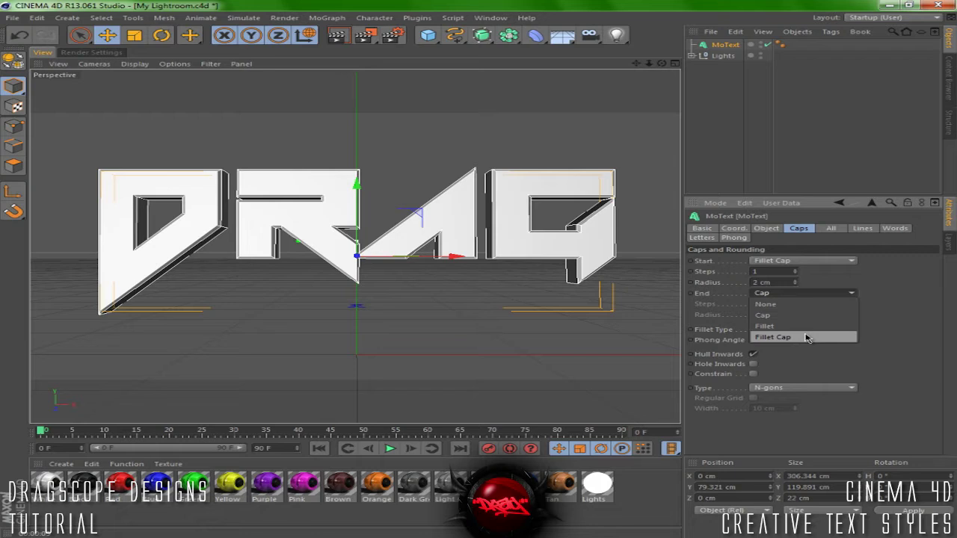
click(806, 338)
click(795, 317)
click(796, 317)
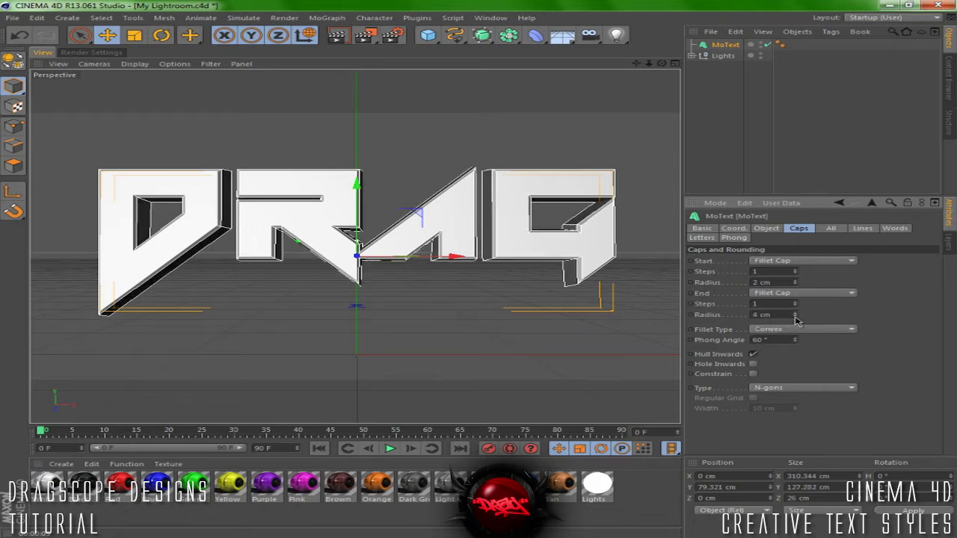
click(795, 317)
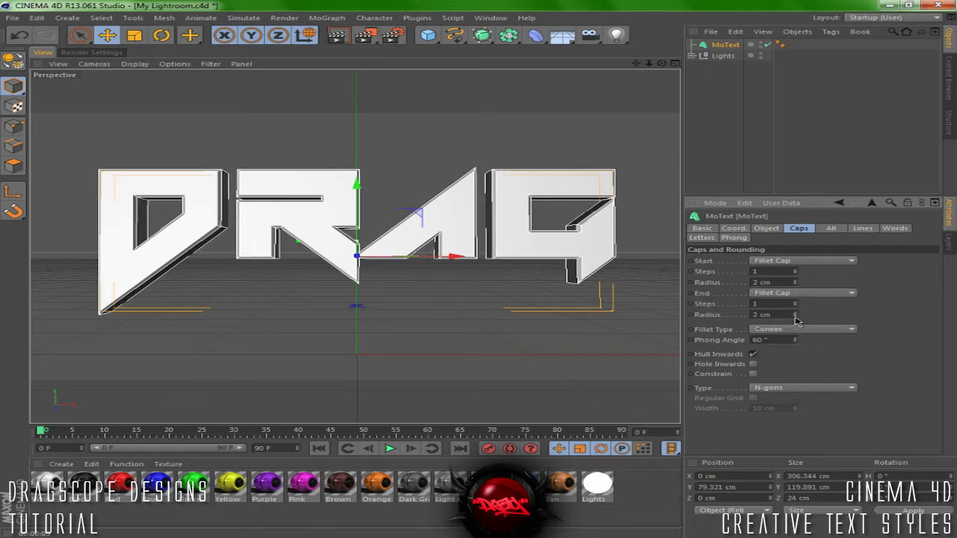
Step: Switch the Fillet Type to Engraved and render a preview of the bevels
click(808, 330)
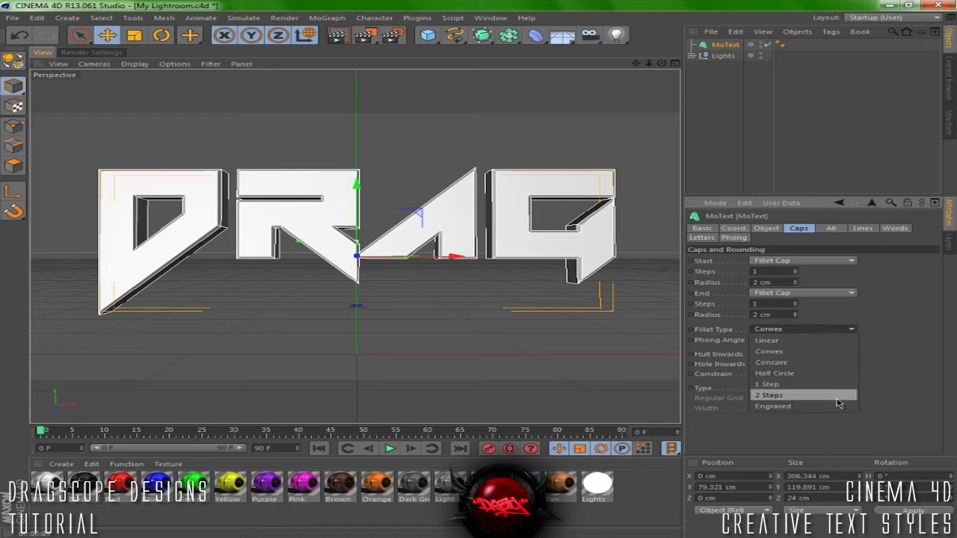
click(803, 407)
click(733, 162)
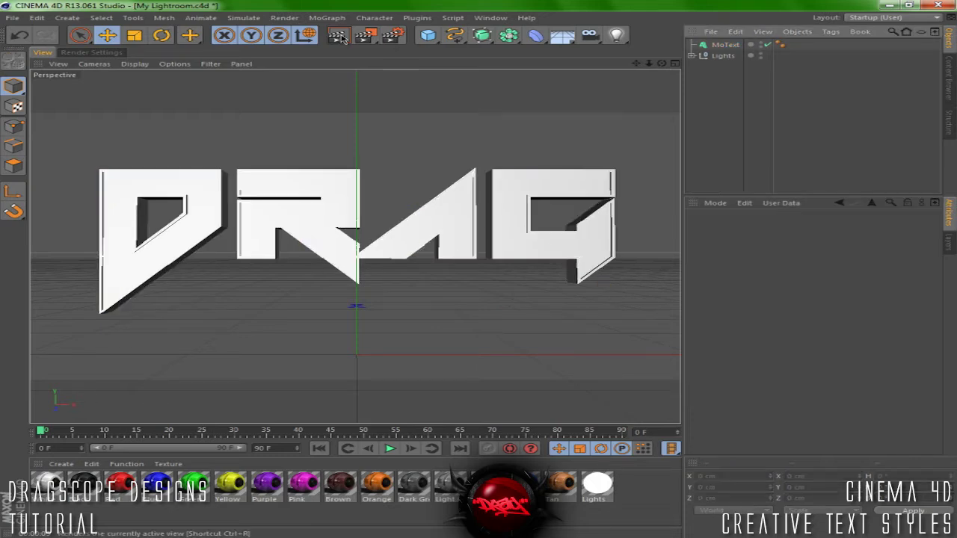
key(ctrl+r)
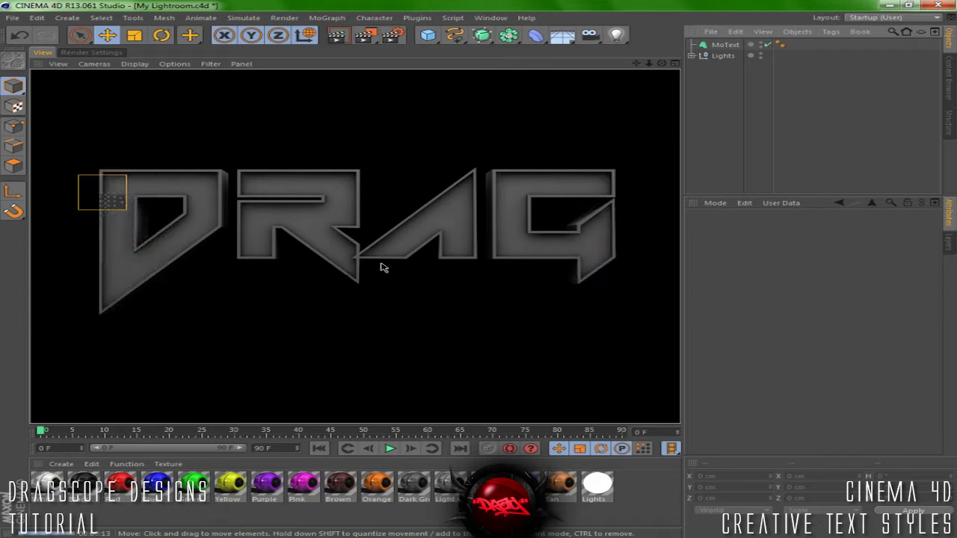
Step: Raise the MoText Horizontal Spacing to 9 cm and render a preview of the wider letters
click(724, 44)
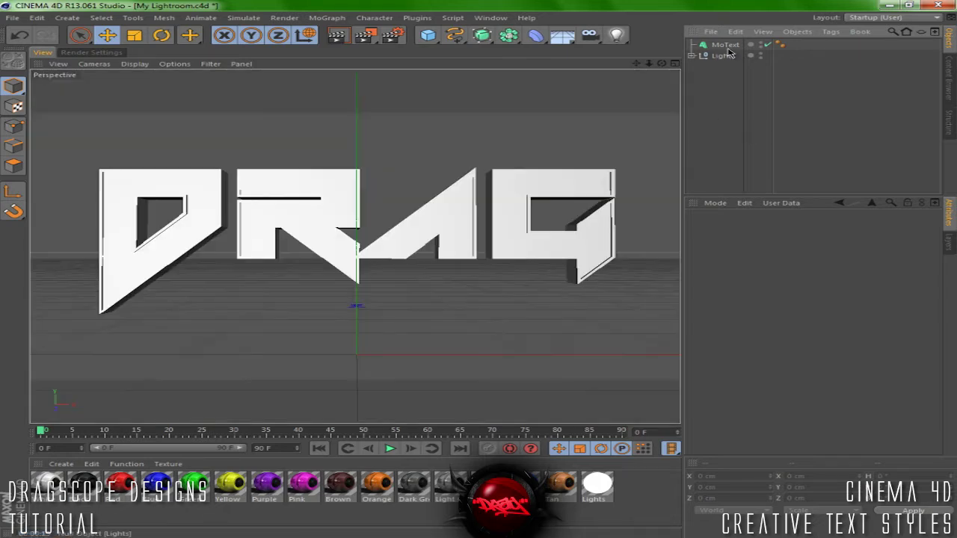
click(762, 228)
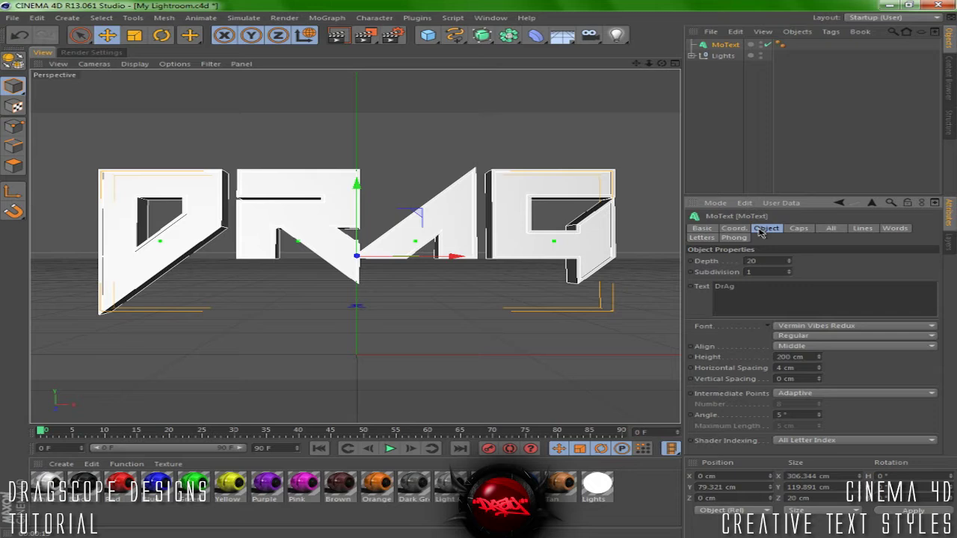
click(819, 367)
click(819, 366)
click(819, 367)
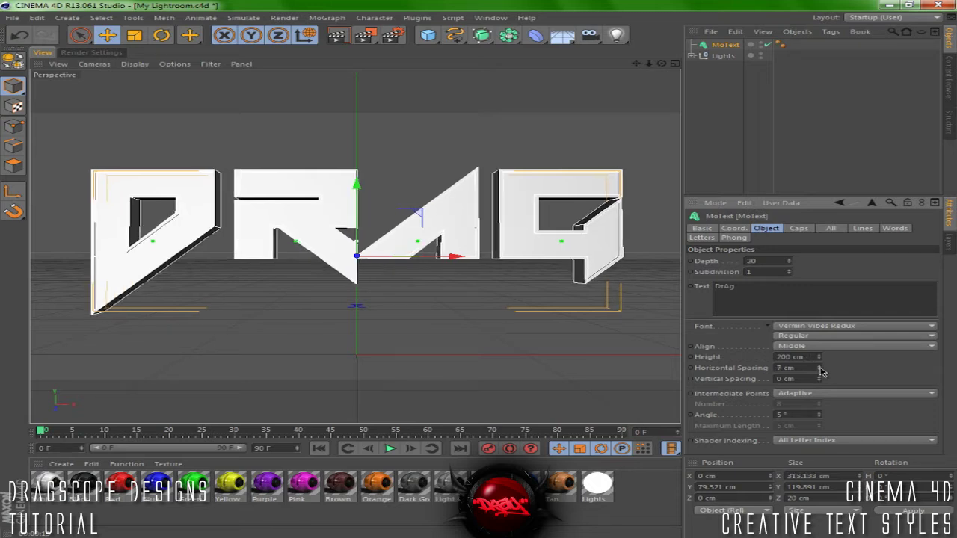
click(819, 365)
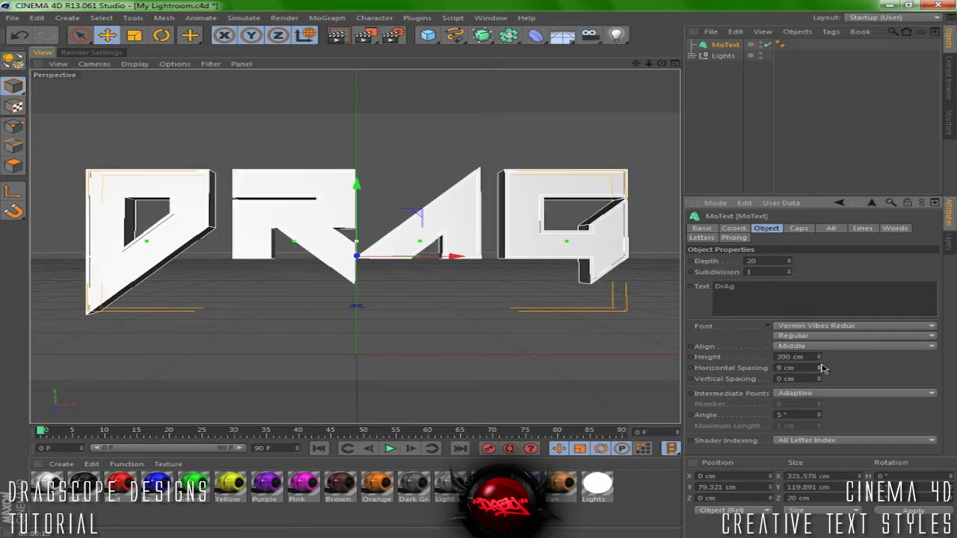
click(718, 154)
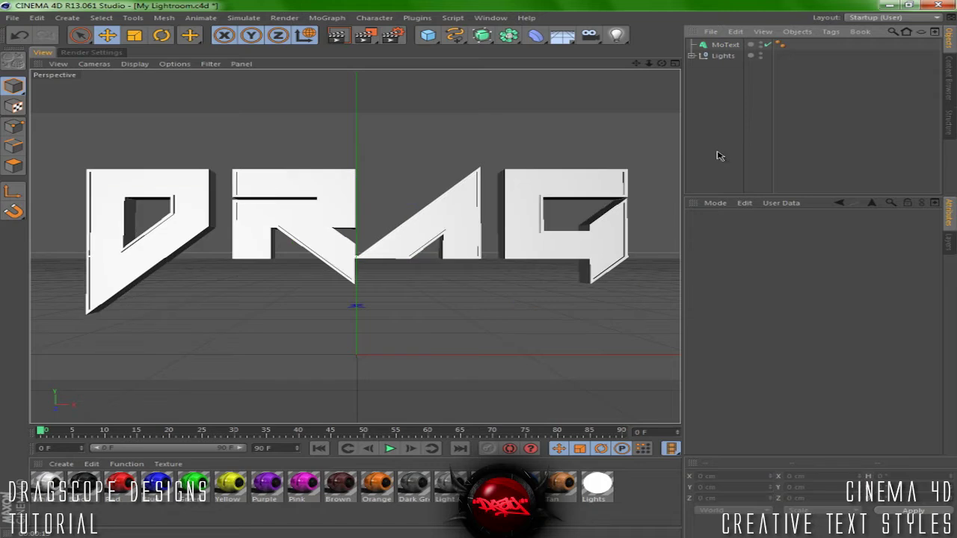
click(336, 35)
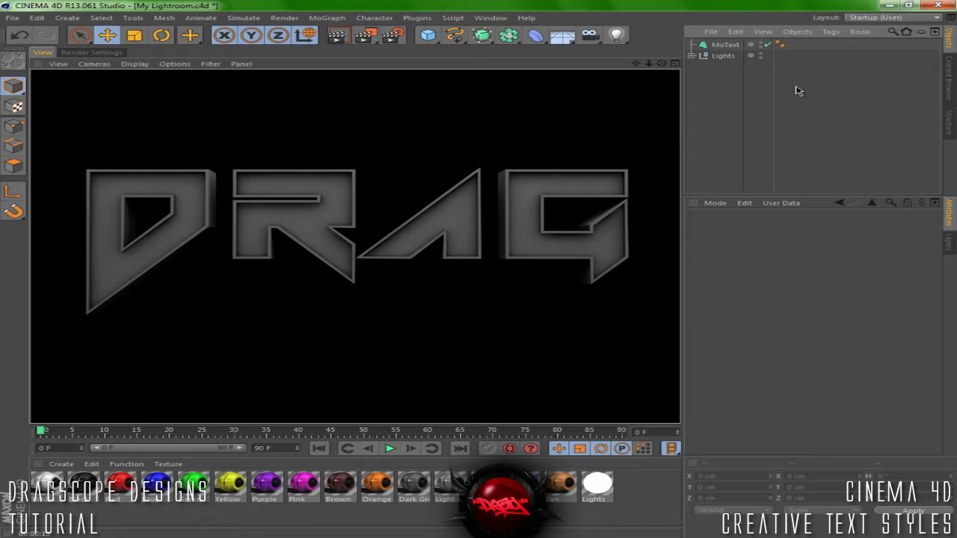
click(695, 98)
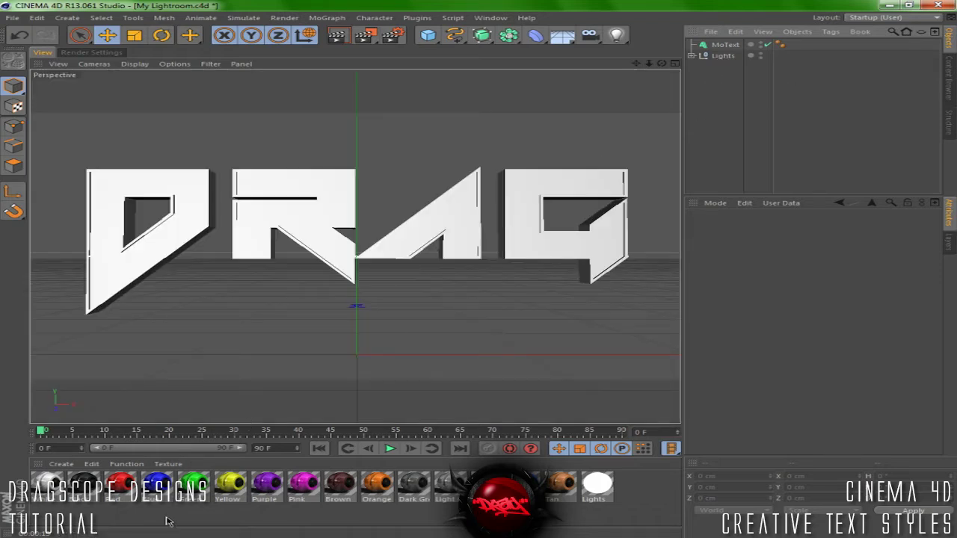
Step: Stack Red and Black materials plus two extra red layers as texture tags on the MoText
drag(117, 236, 112, 263)
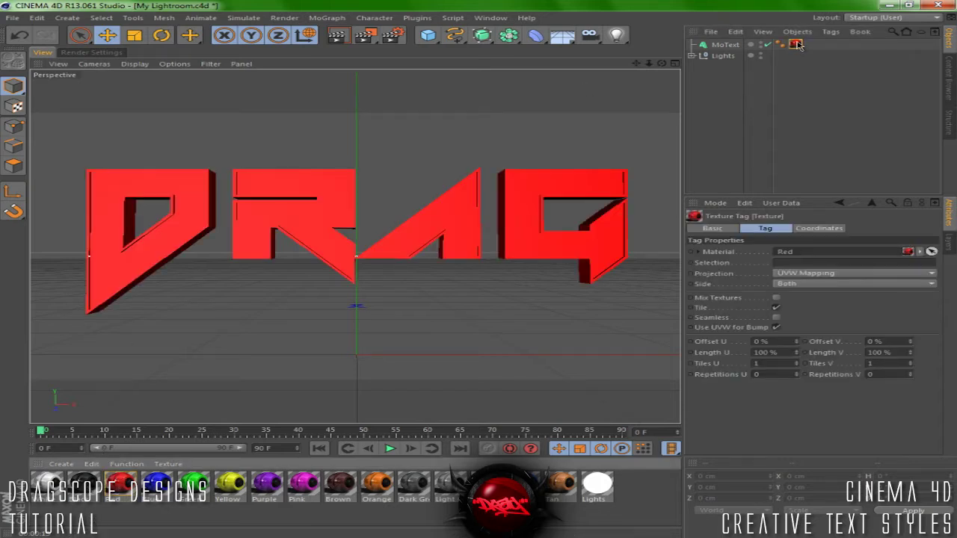
drag(86, 486, 795, 44)
drag(120, 485, 284, 219)
drag(131, 489, 286, 219)
Step: Try and clear an R2 selection on the red tag, reselect the MoText, and open Thrausi
click(824, 261)
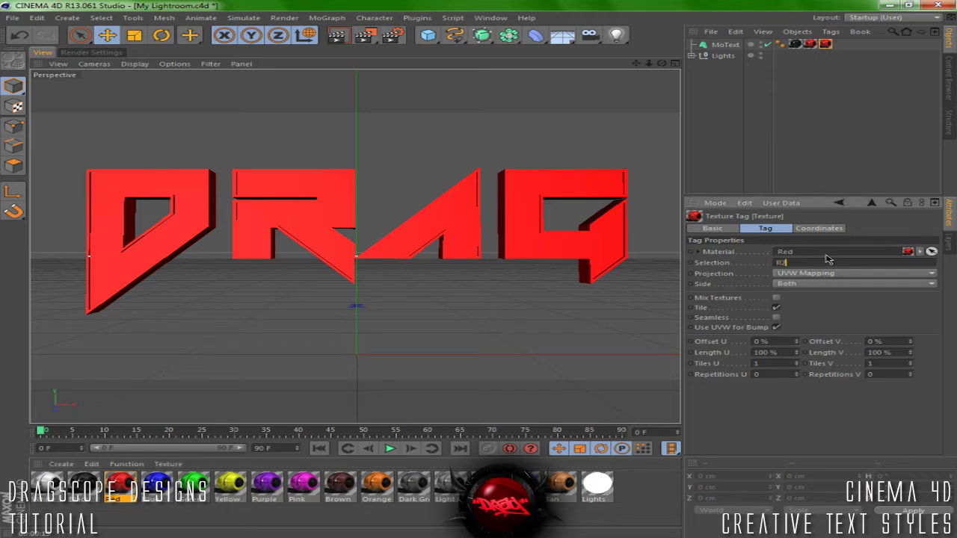
text(R2)
key(BackSpace)
key(BackSpace)
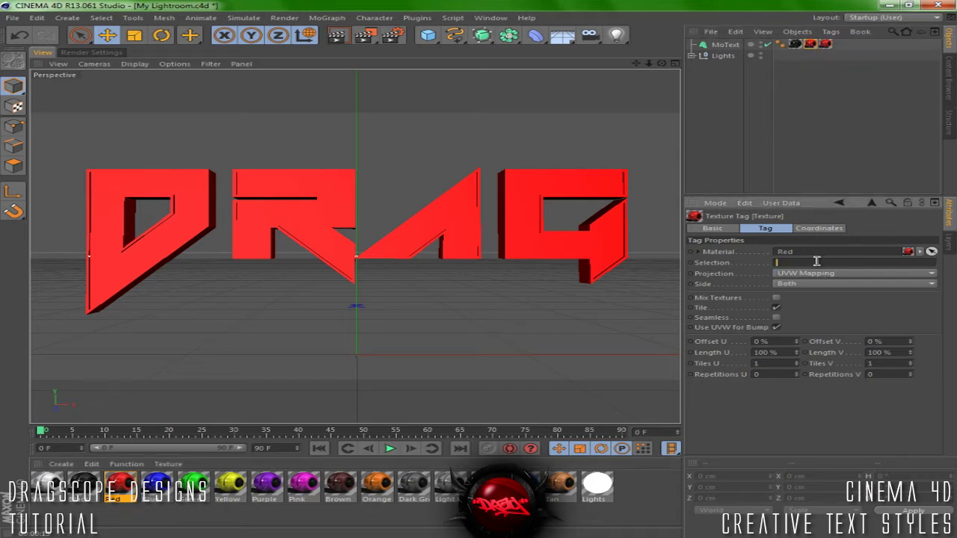
click(805, 114)
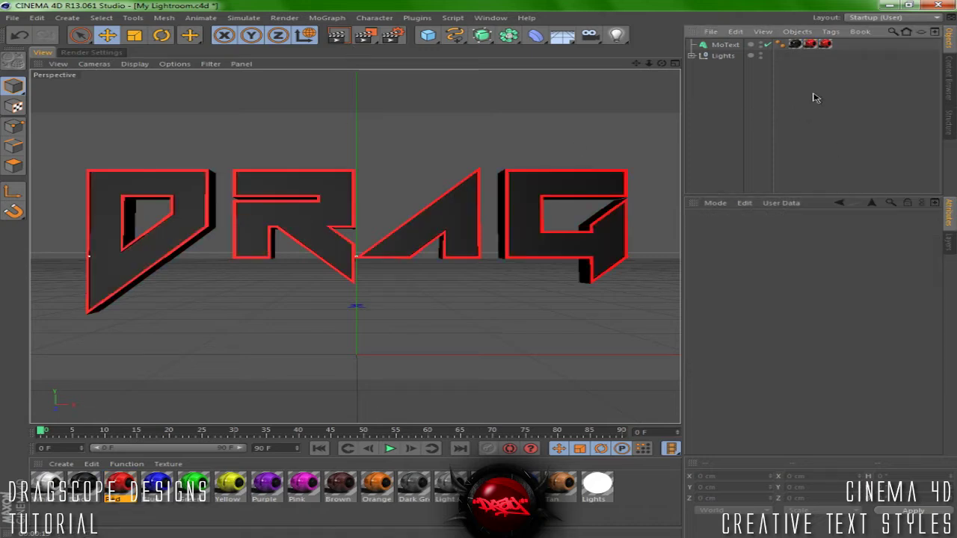
click(730, 45)
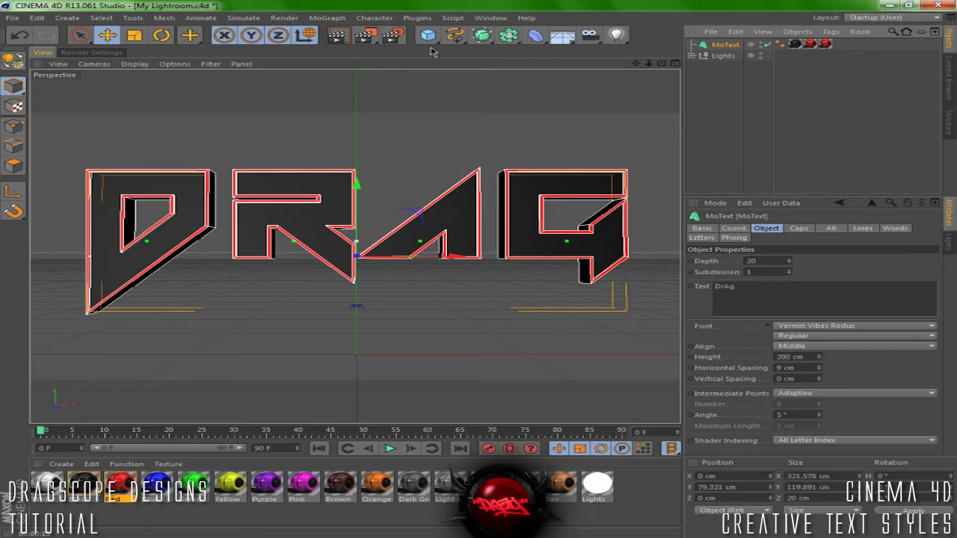
click(417, 18)
mouse_move(523, 48)
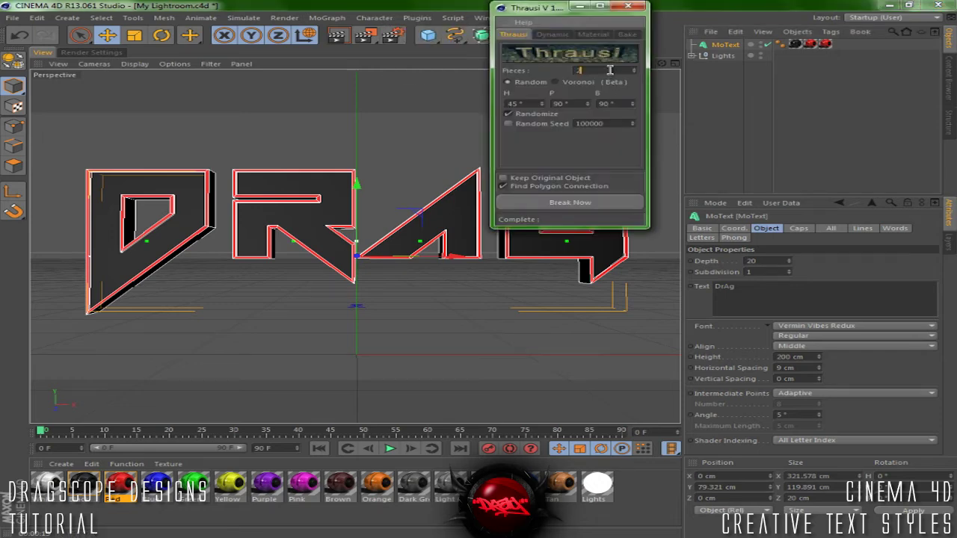
Step: Break the DrAg text into 25 Thrausi pieces per letter and close the plugin window
click(595, 202)
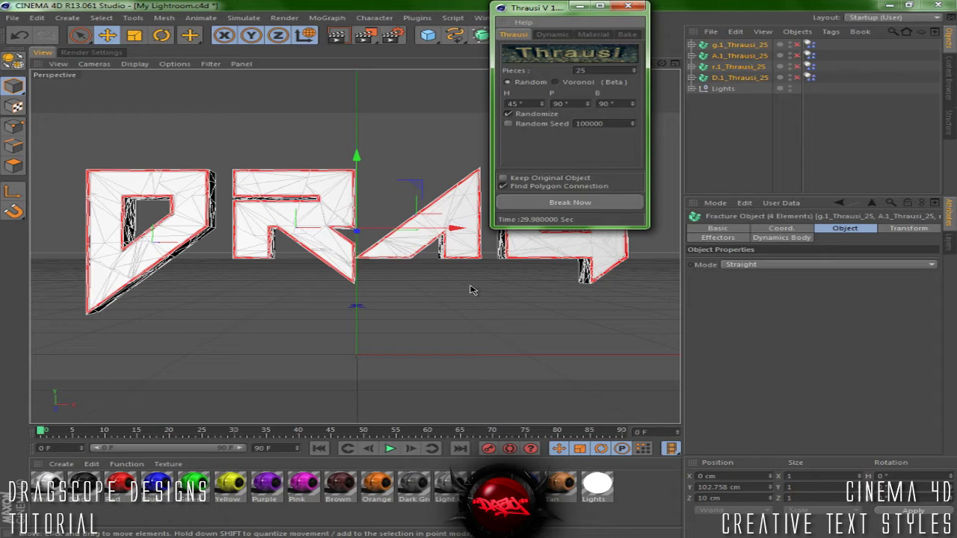
click(628, 6)
Step: Enable the four fractured Thrausi letter objects D, R, A and G
click(797, 77)
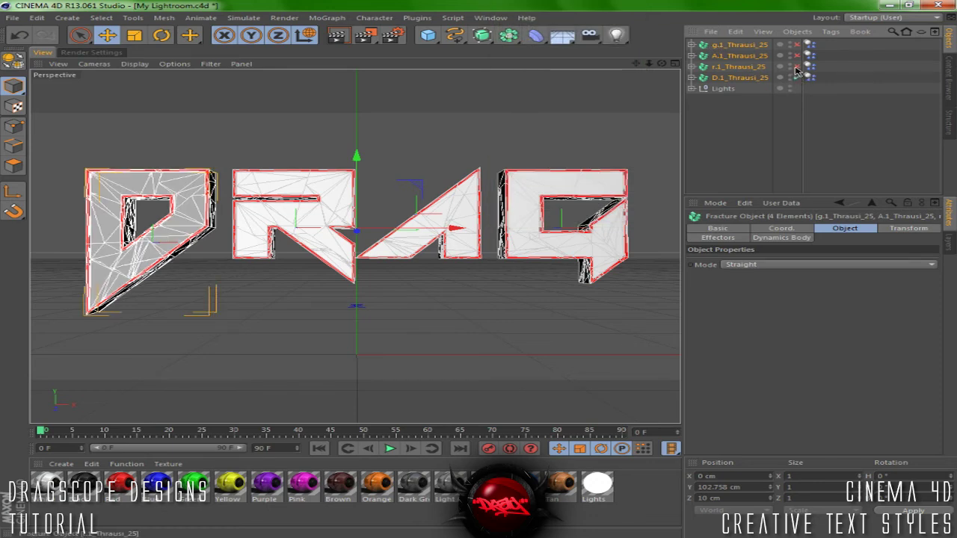
click(796, 66)
click(797, 55)
click(797, 45)
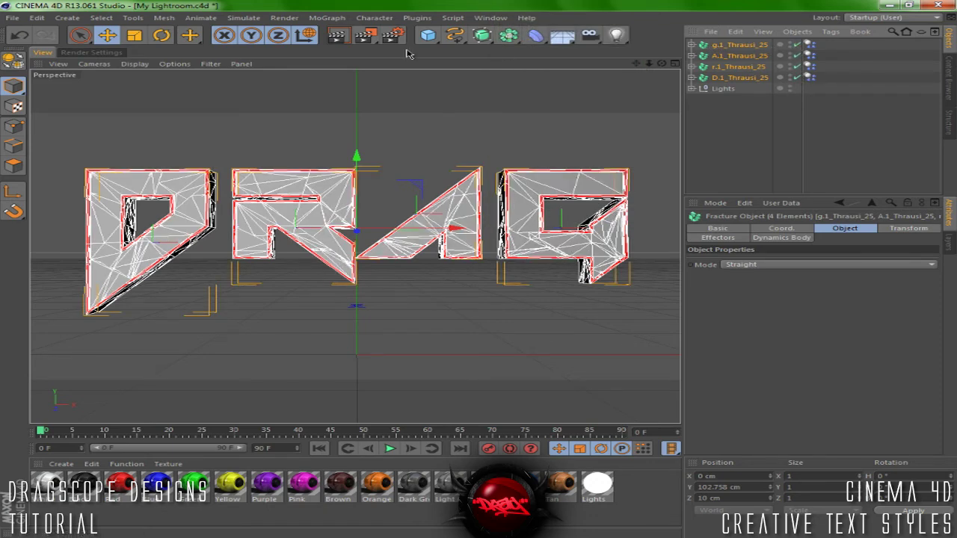
Step: Add a Random effector with strength lowered to a few percent and render the cracked text
click(325, 19)
mouse_move(373, 34)
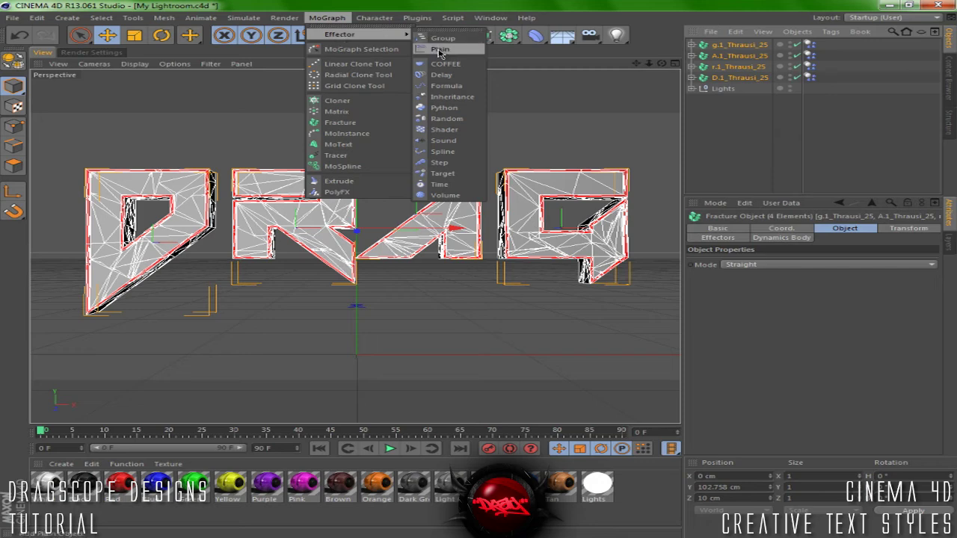
click(447, 119)
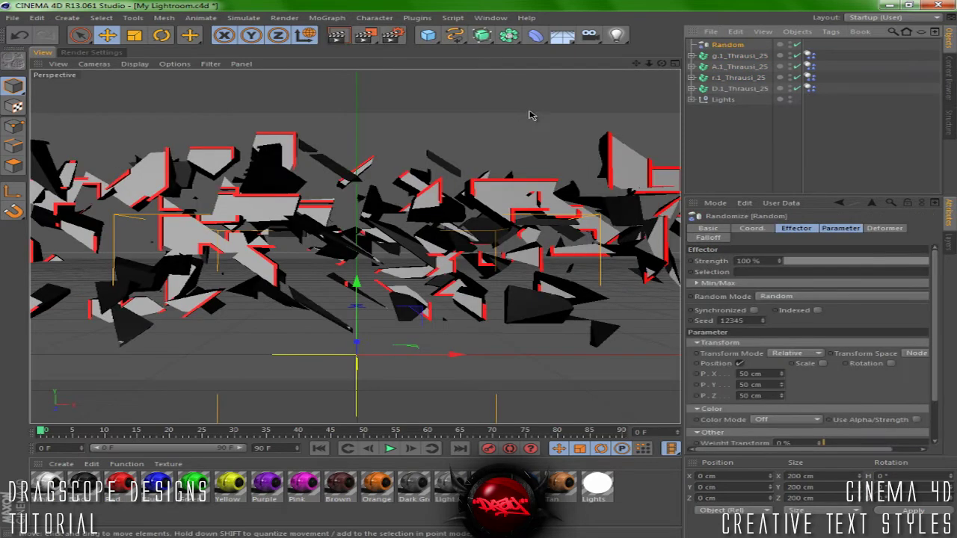
click(798, 261)
click(787, 263)
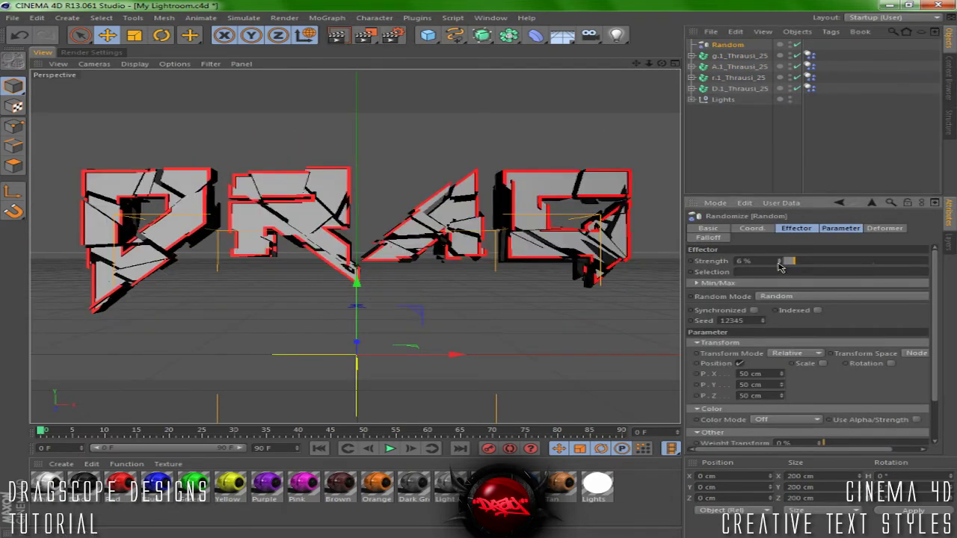
click(717, 133)
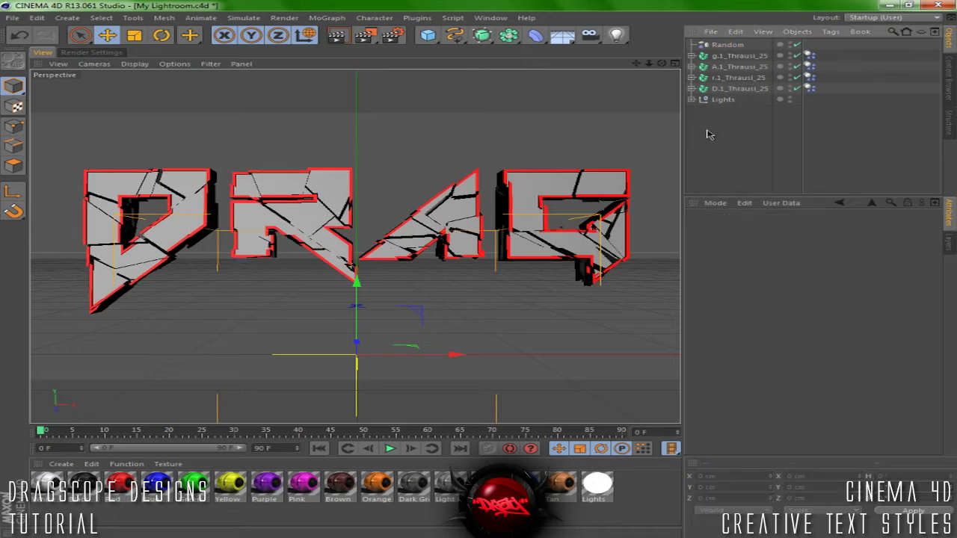
click(336, 38)
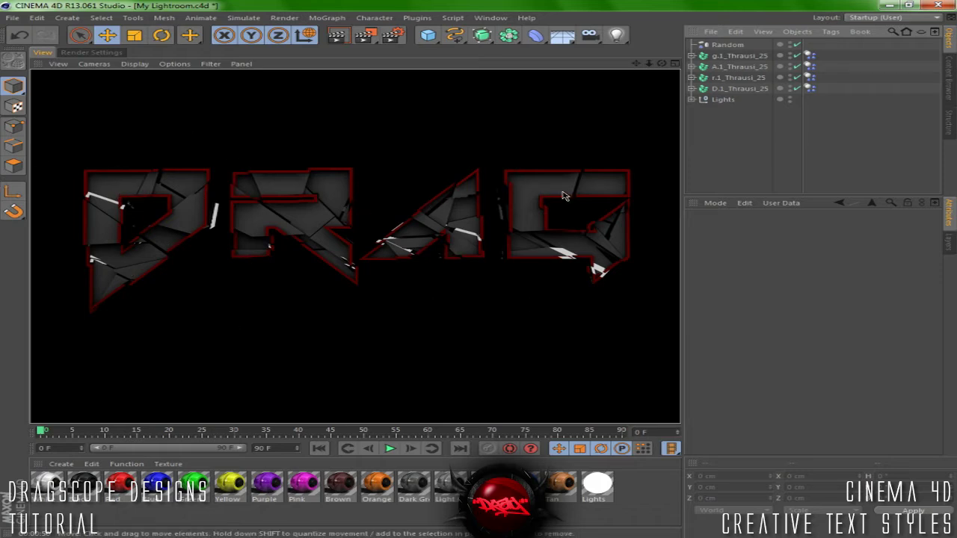
click(703, 134)
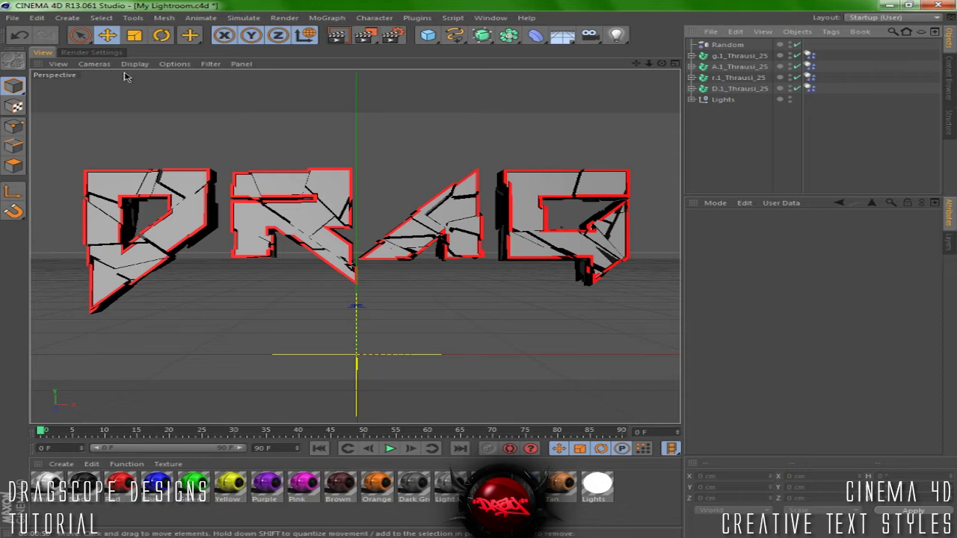
Step: Close all projects without saving, then open My Lightroom.c4d from disk
click(12, 17)
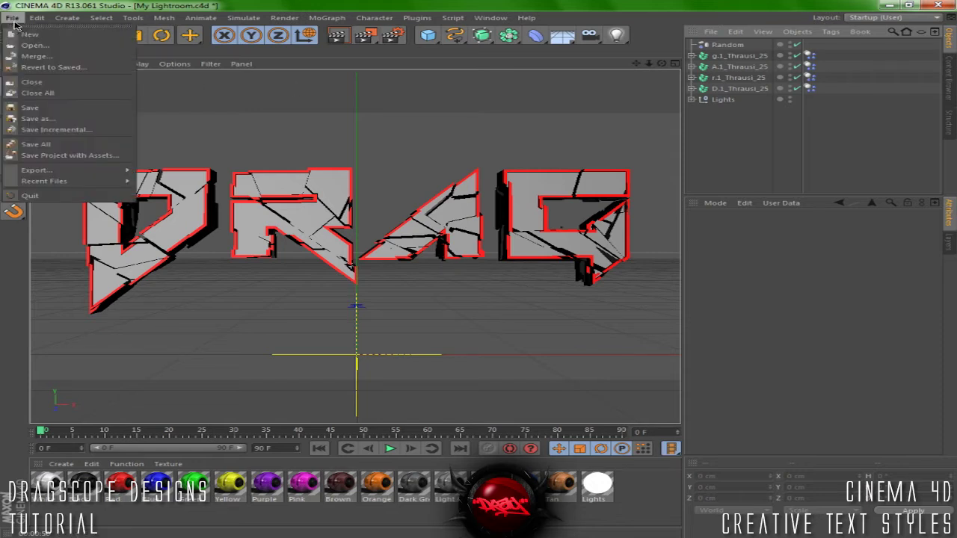
click(53, 92)
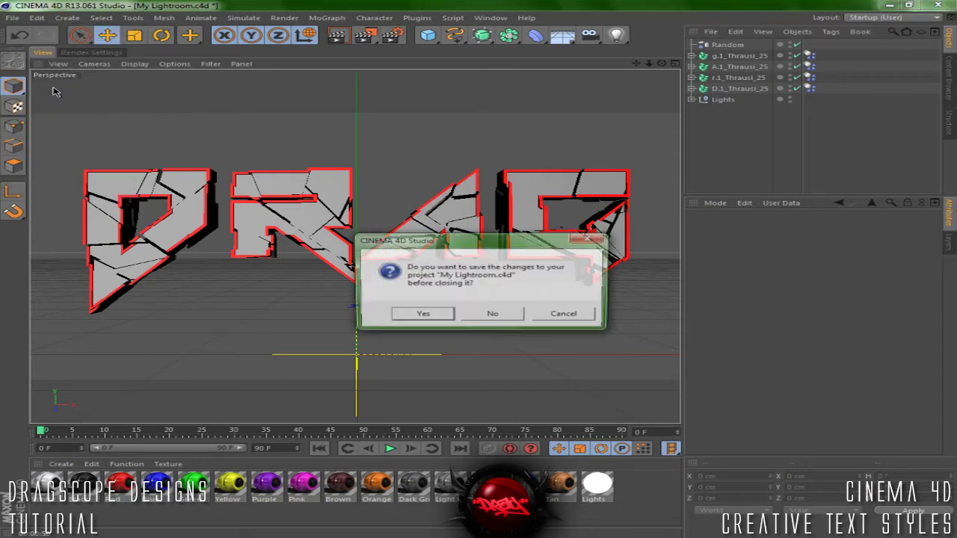
click(495, 315)
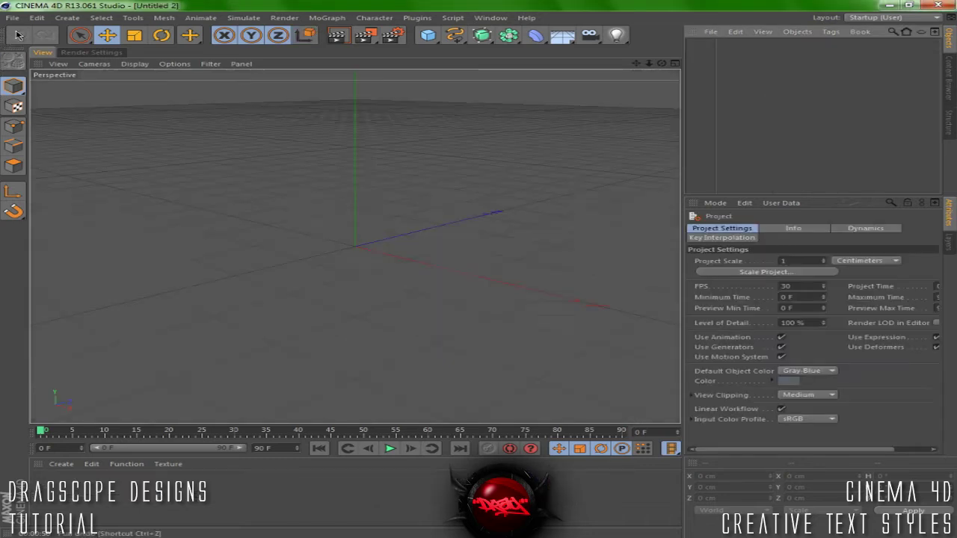
click(13, 17)
click(30, 44)
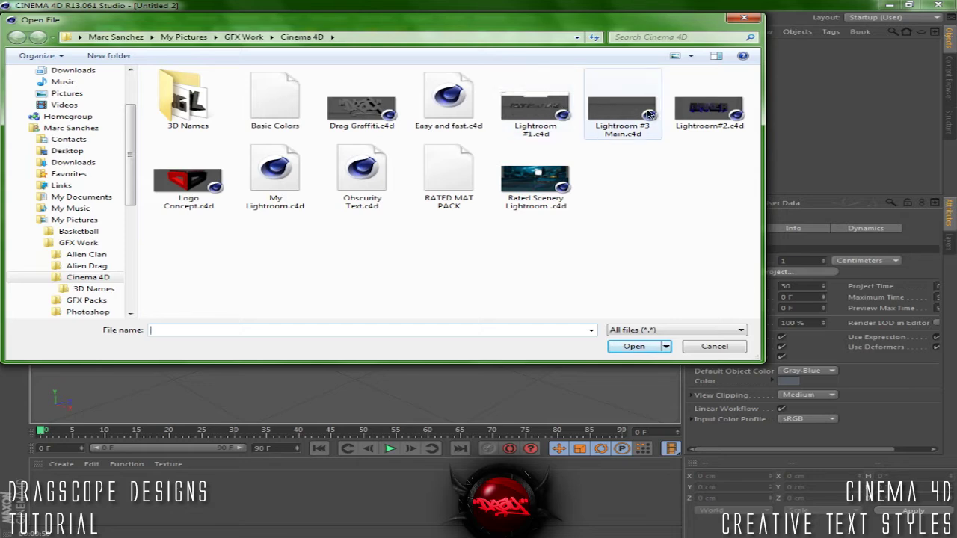
double_click(275, 185)
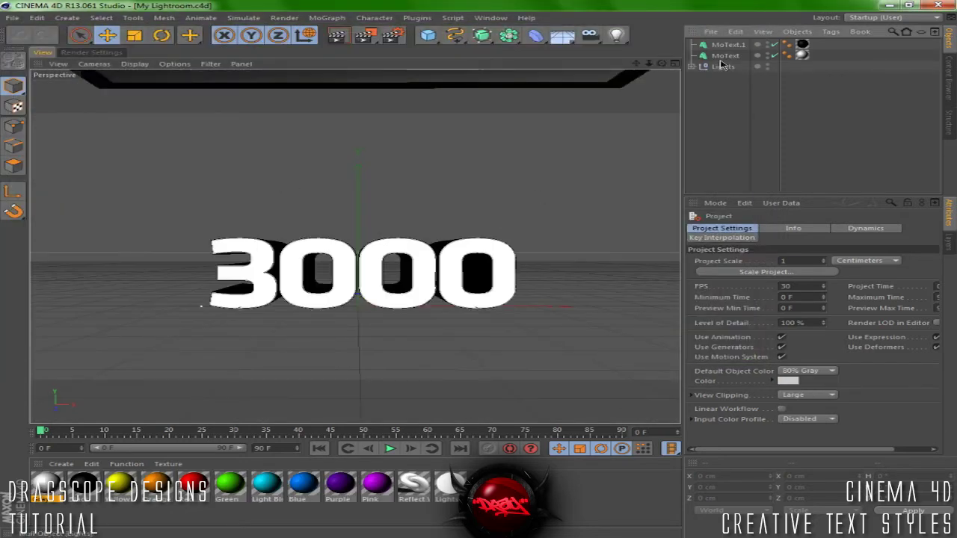
Step: Delete both 3000 MoText objects and all of the scene's materials
drag(818, 63, 731, 47)
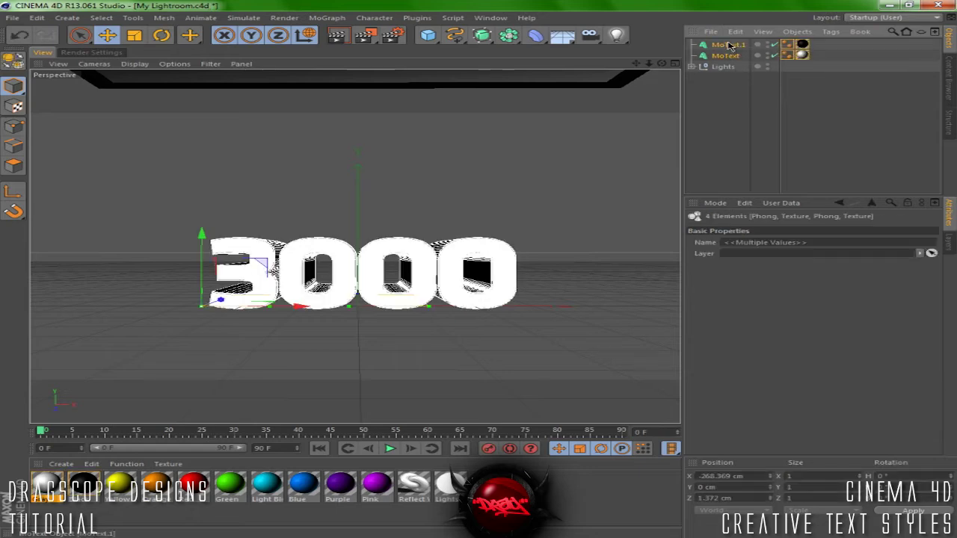
key(Delete)
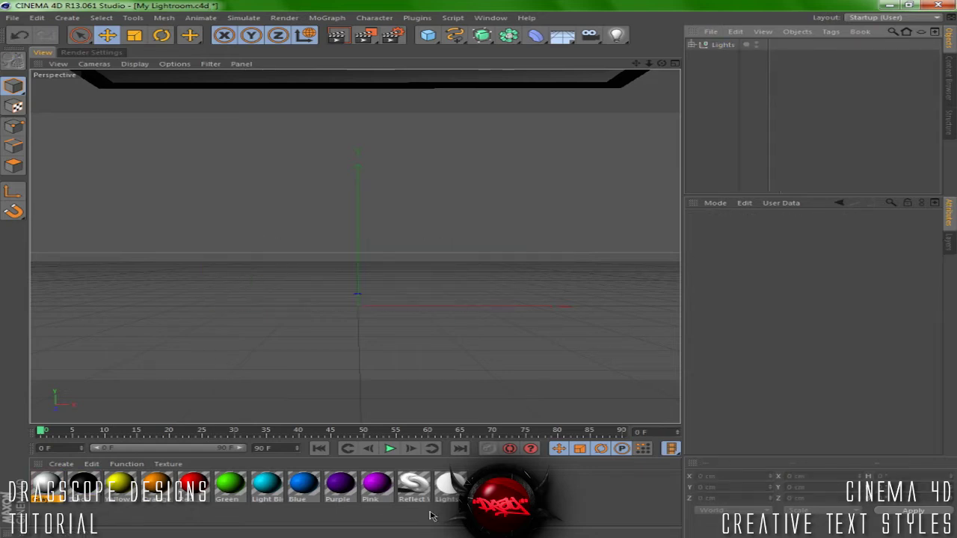
drag(430, 515, 30, 485)
key(Delete)
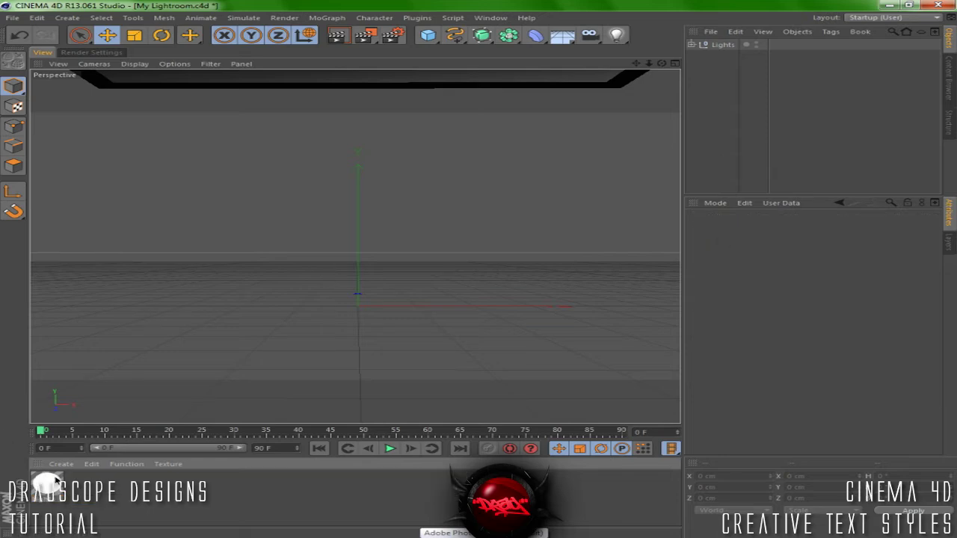
Step: Load the Basic Colors material set into the Material Manager
click(59, 464)
click(96, 400)
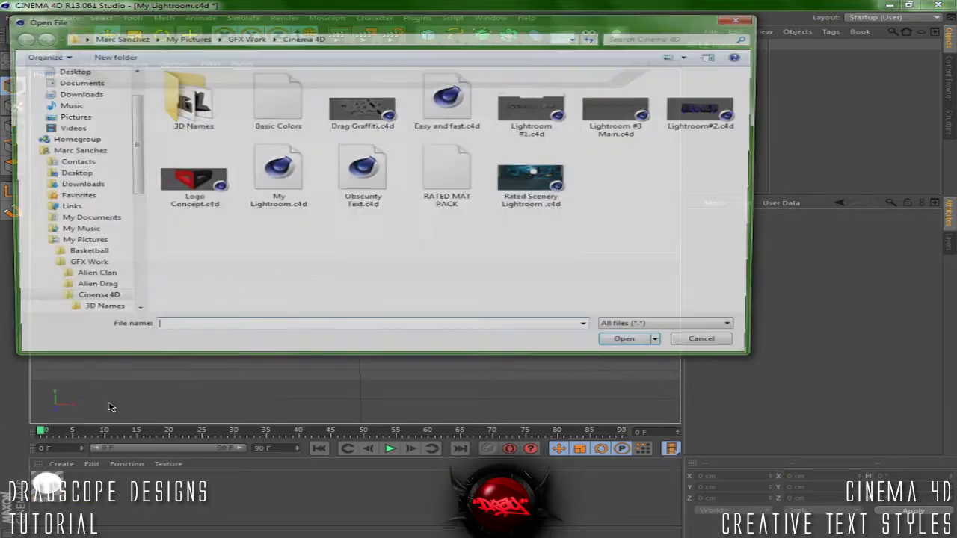
double_click(275, 100)
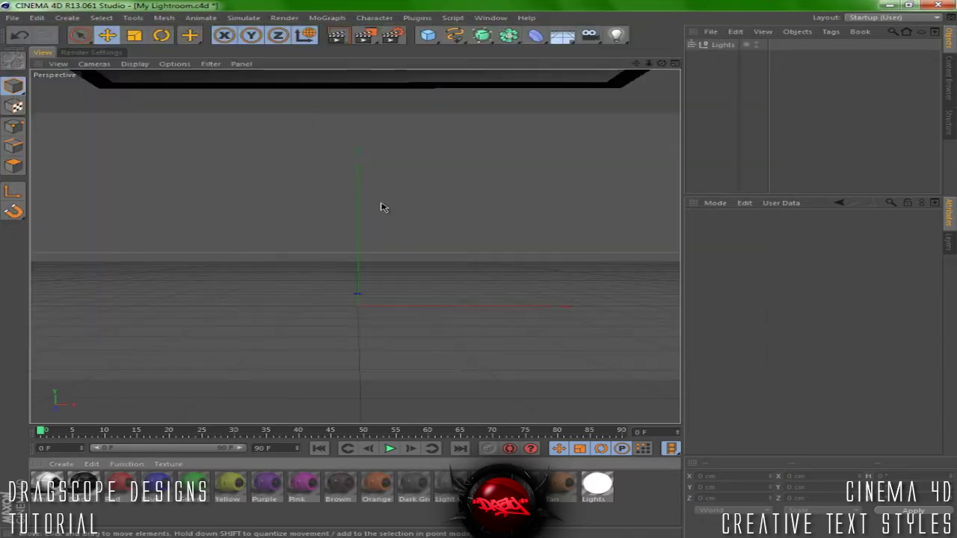
Step: Add a MoGraph MoText object and change its text to 'Faze'
click(323, 17)
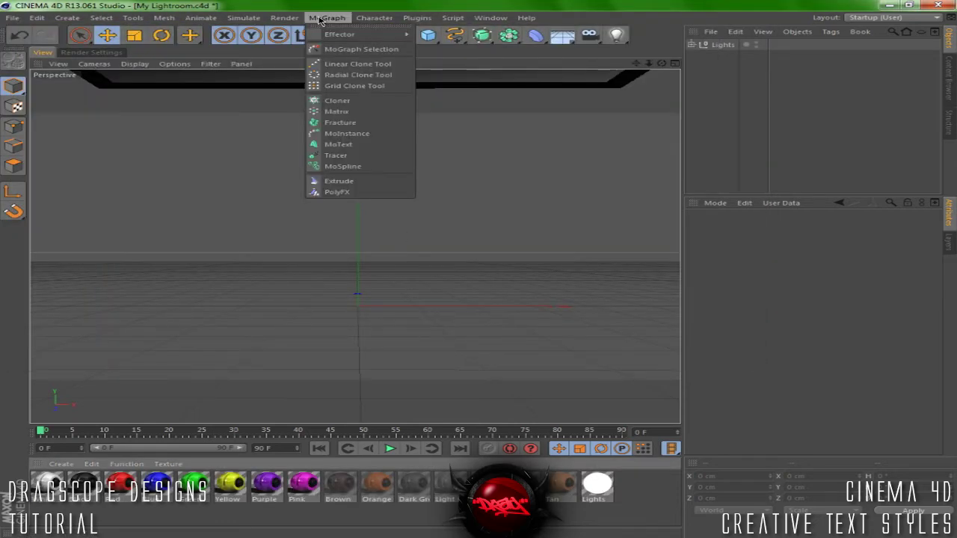
click(338, 143)
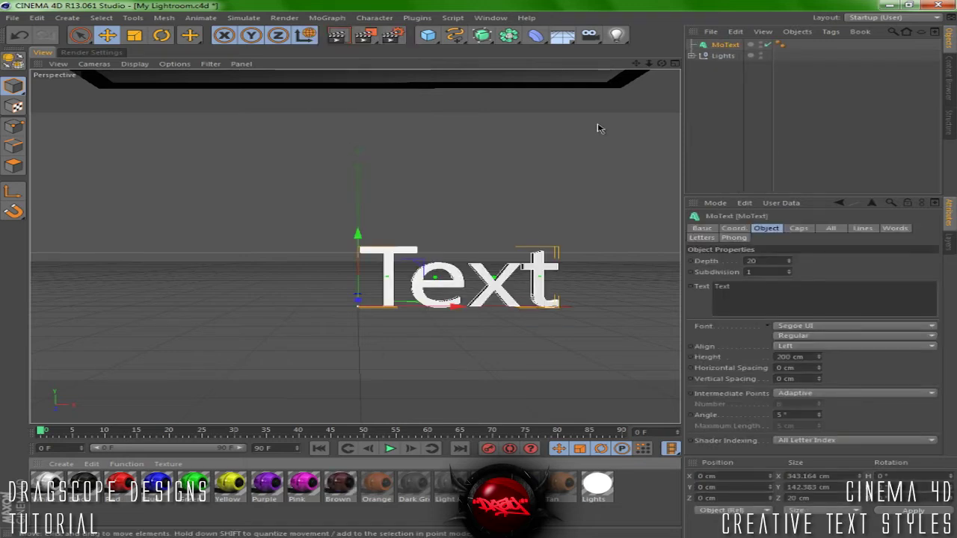
key(BackSpace)
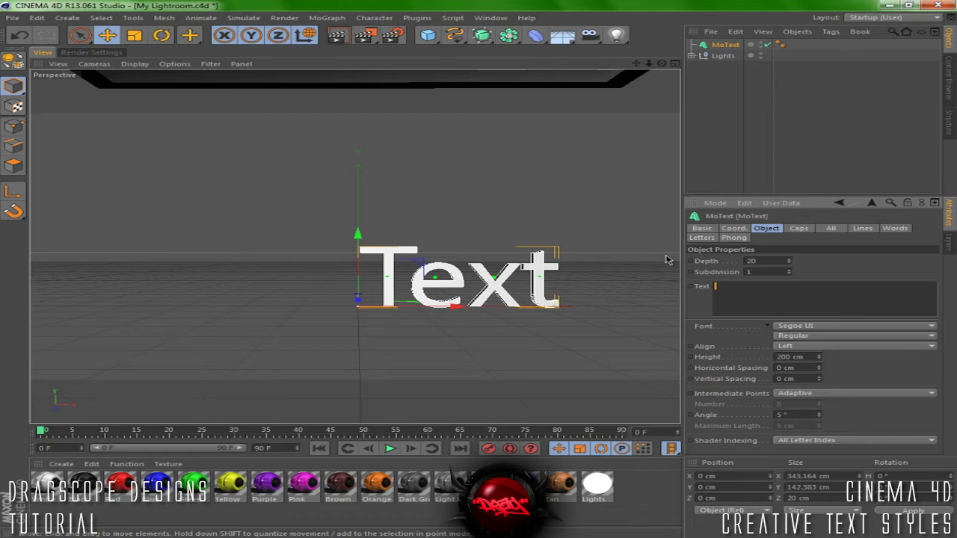
text(e)
click(691, 89)
click(722, 45)
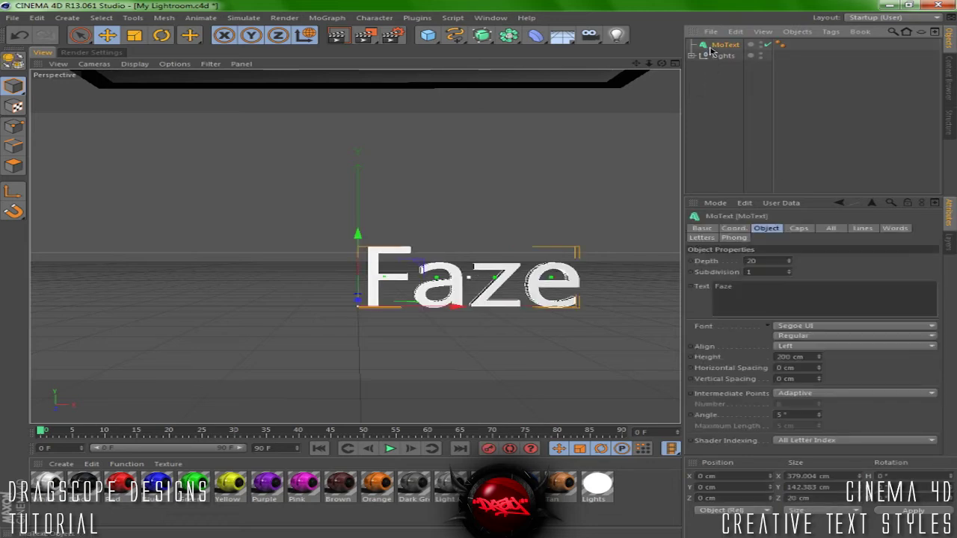
Step: Set the MoText font to BatmanForeverAlternate
click(811, 327)
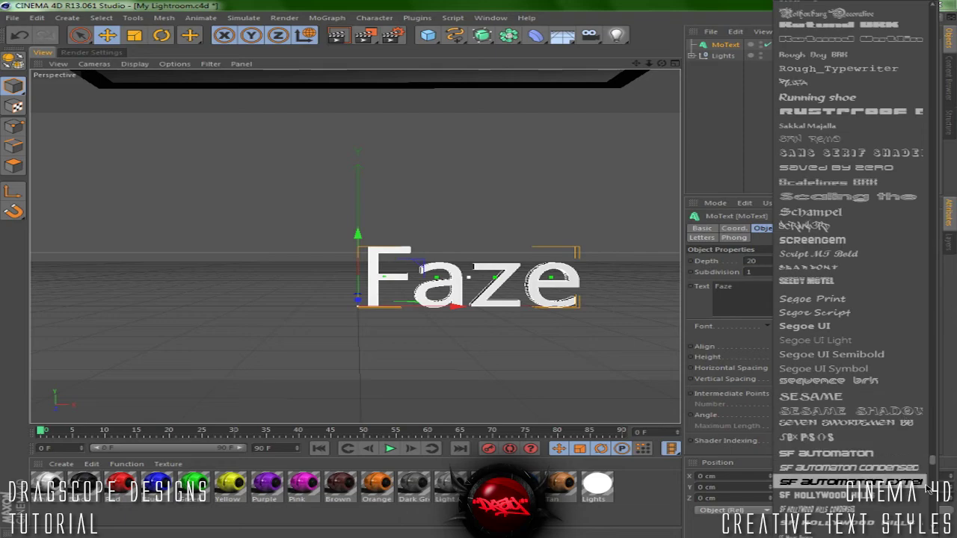
scroll(929, 396, up, 5)
scroll(929, 396, up, 15)
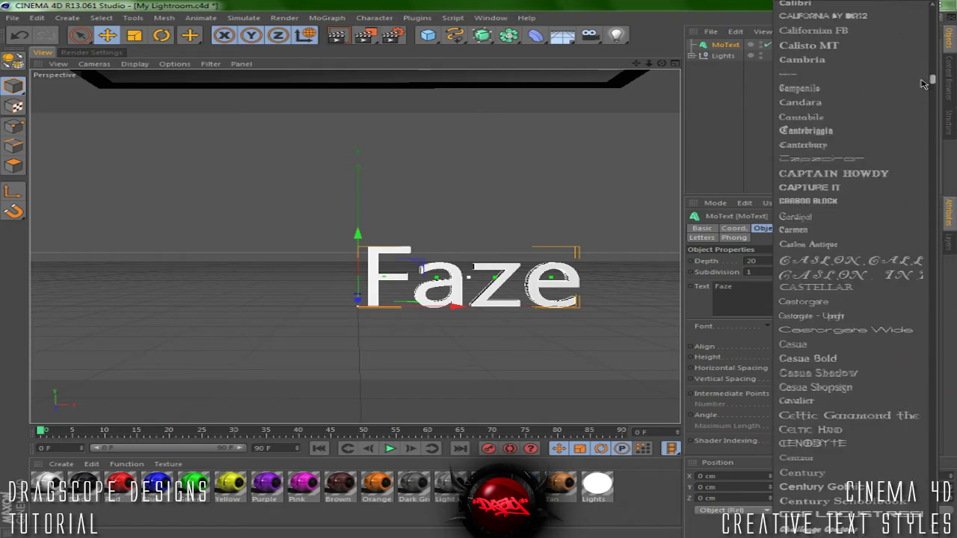
scroll(905, 151, up, 10)
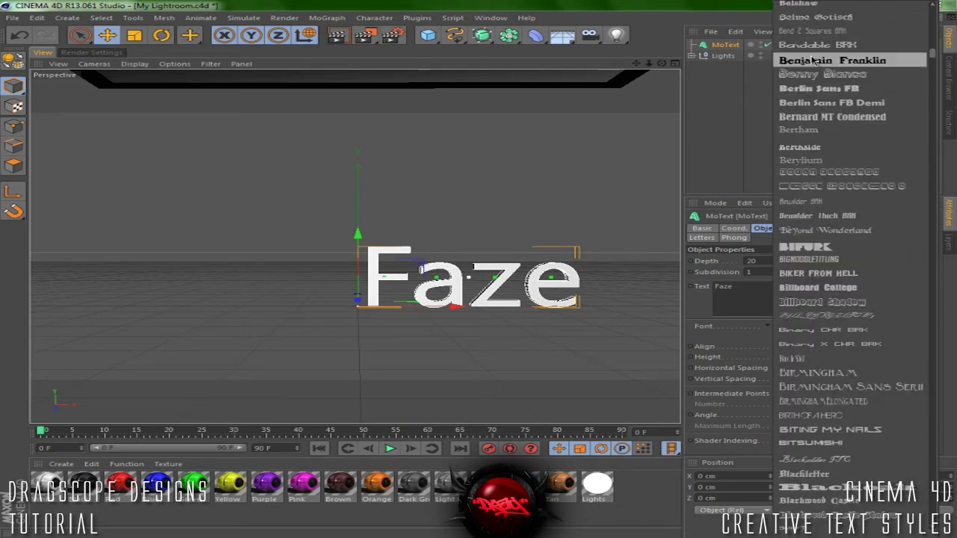
click(819, 43)
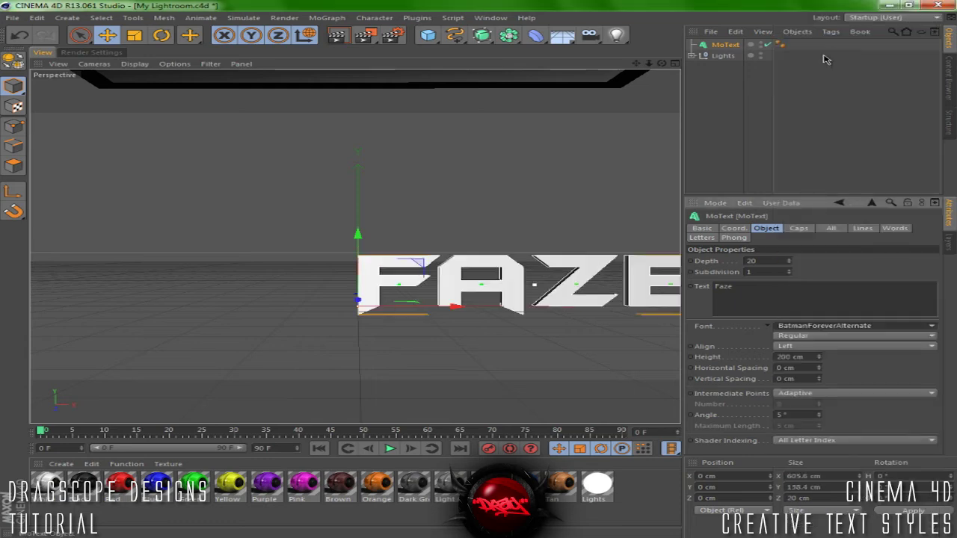
click(826, 349)
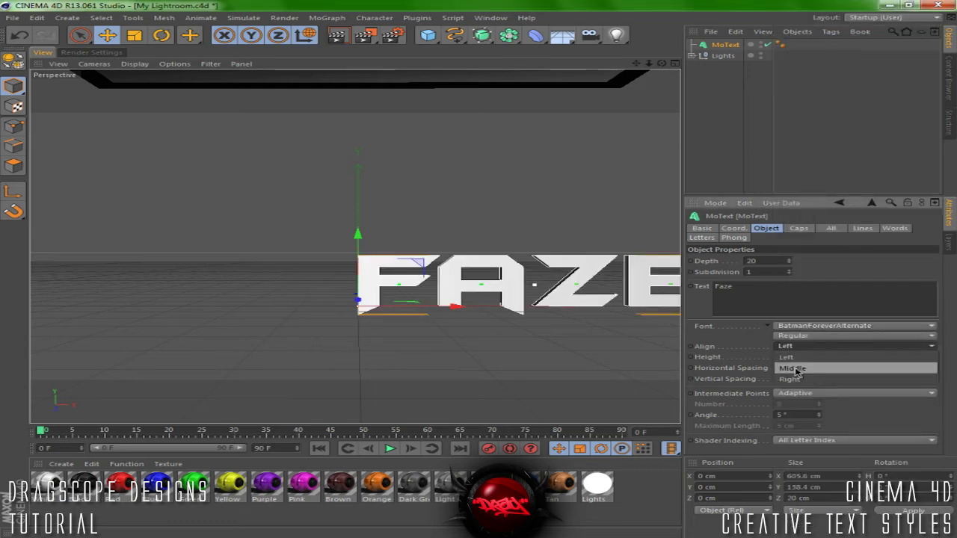
Step: Middle-align the Faze MoText, raise it above the floor on Y, and extrude it to 300 cm depth
click(826, 367)
drag(357, 236, 359, 191)
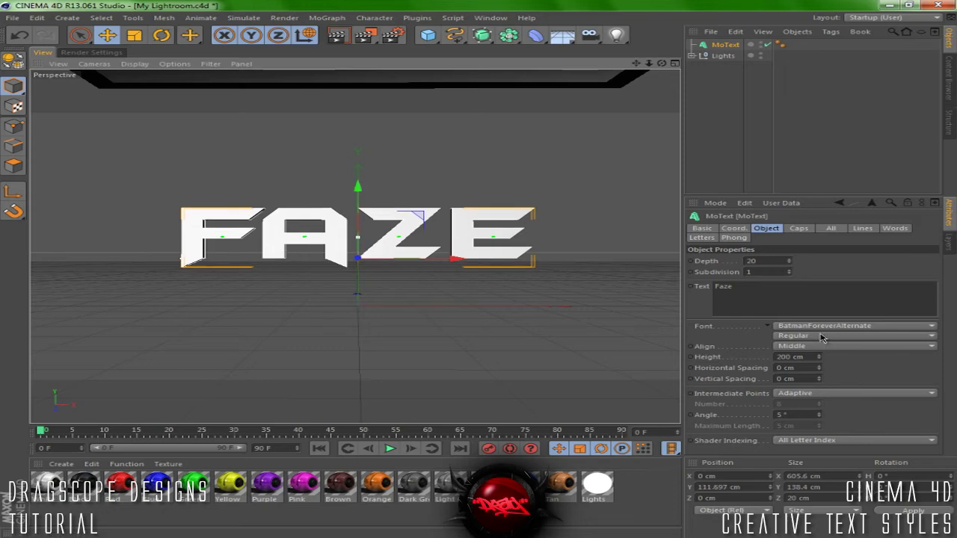
drag(791, 260, 807, 182)
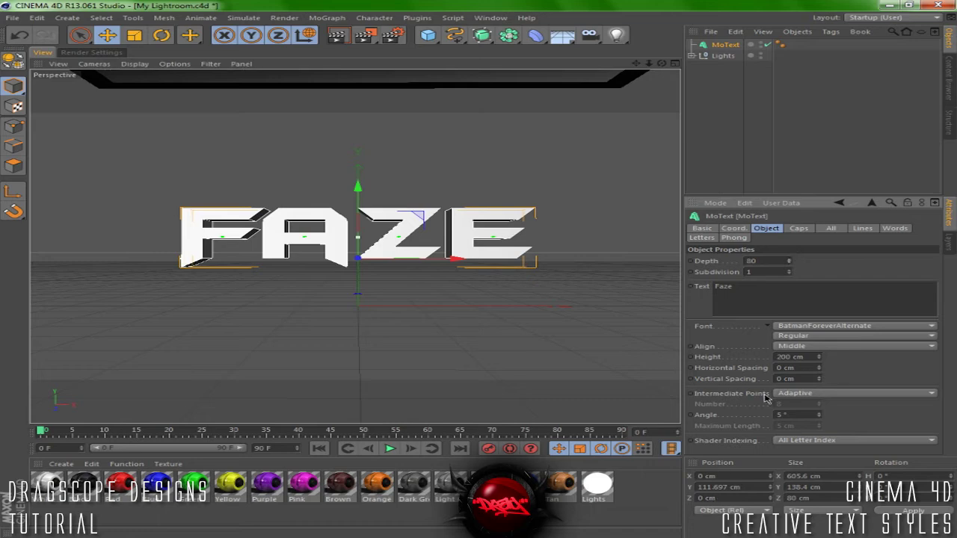
drag(791, 263, 795, 186)
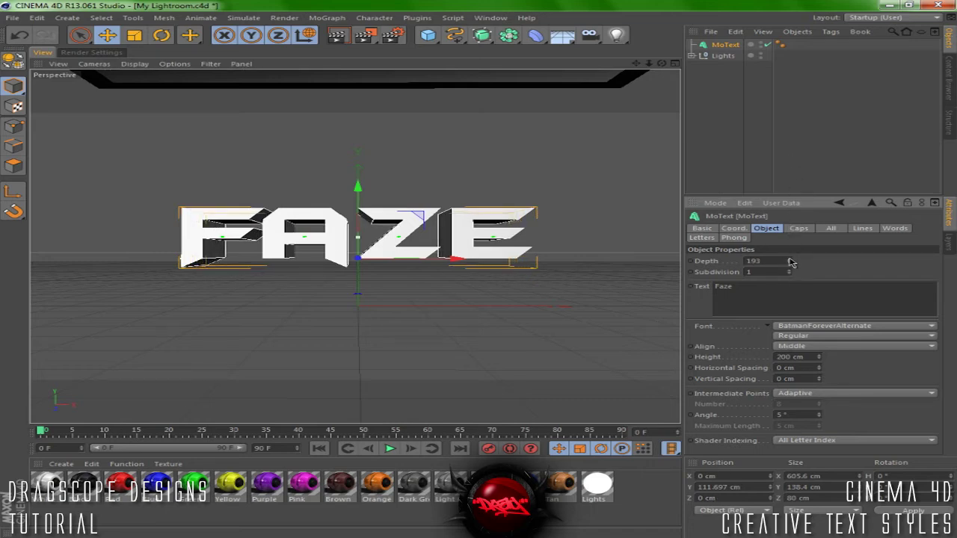
drag(794, 259, 791, 264)
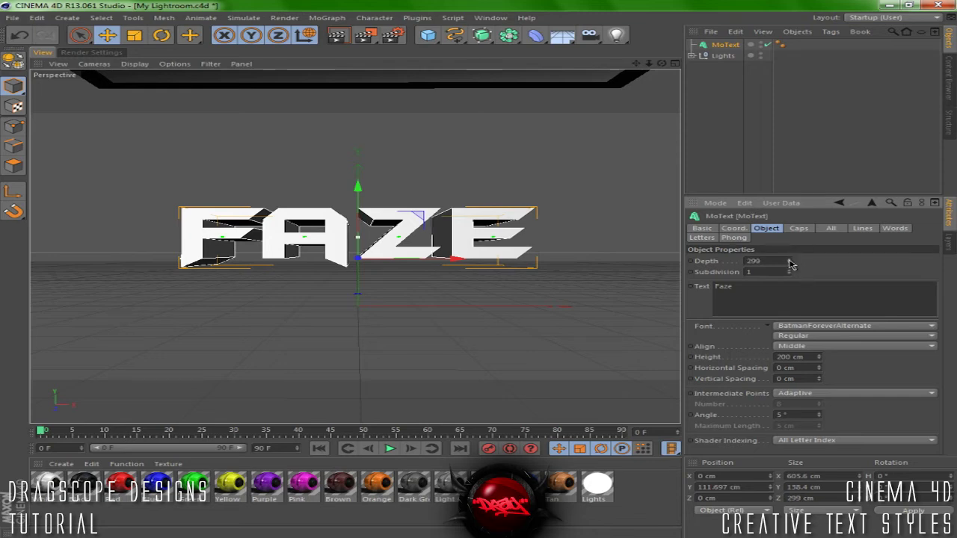
click(735, 134)
click(726, 45)
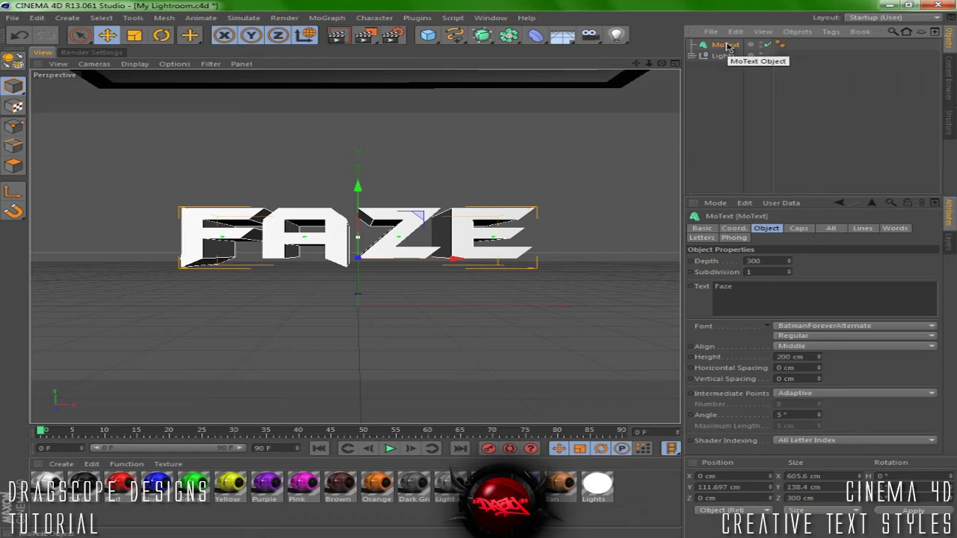
Step: Duplicate the MoText as MoText.1 and reduce the copy's depth to 35 cm
key(ctrl+c)
key(ctrl+v)
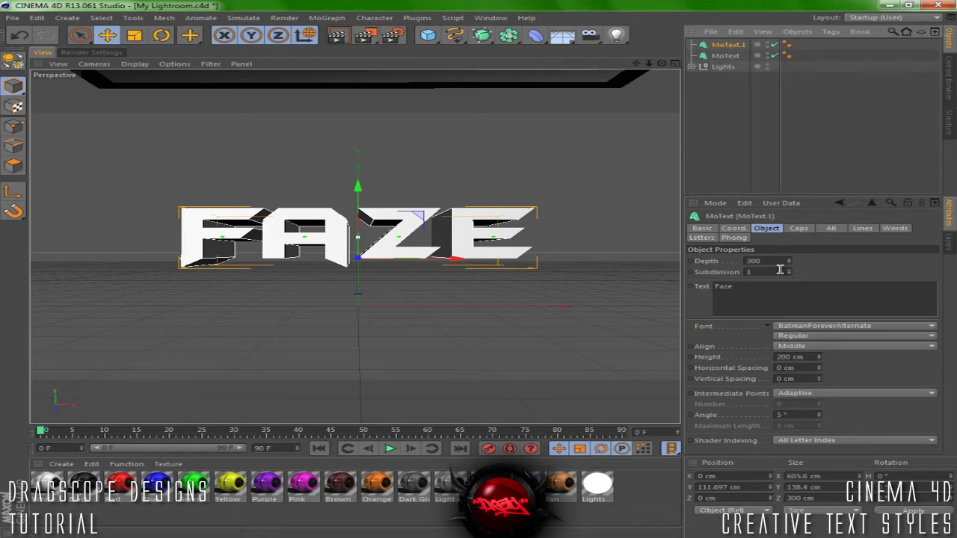
drag(792, 266, 792, 268)
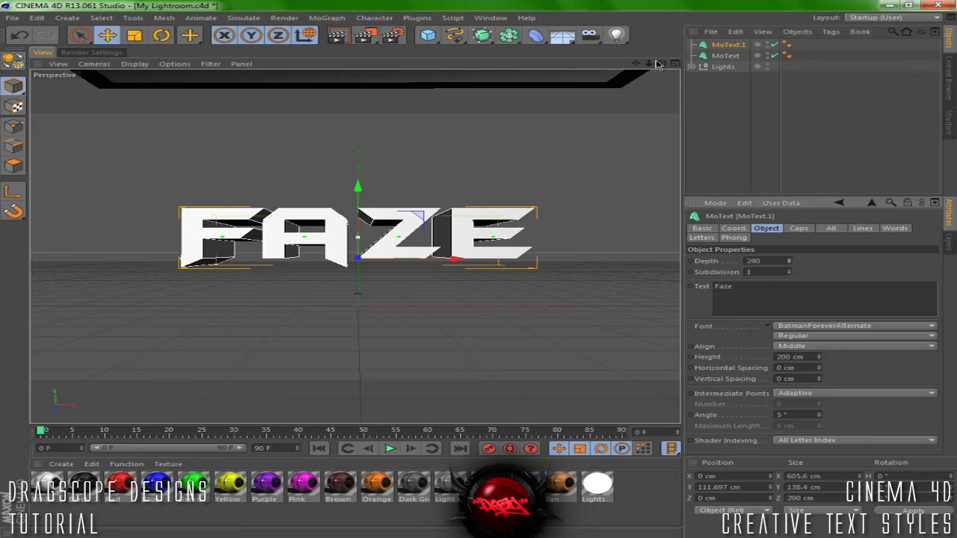
alt+drag(479, 278, 494, 265)
mouse_move(791, 262)
mouse_down()
mouse_move(795, 290)
mouse_move(793, 259)
mouse_move(782, 252)
mouse_move(791, 268)
mouse_up()
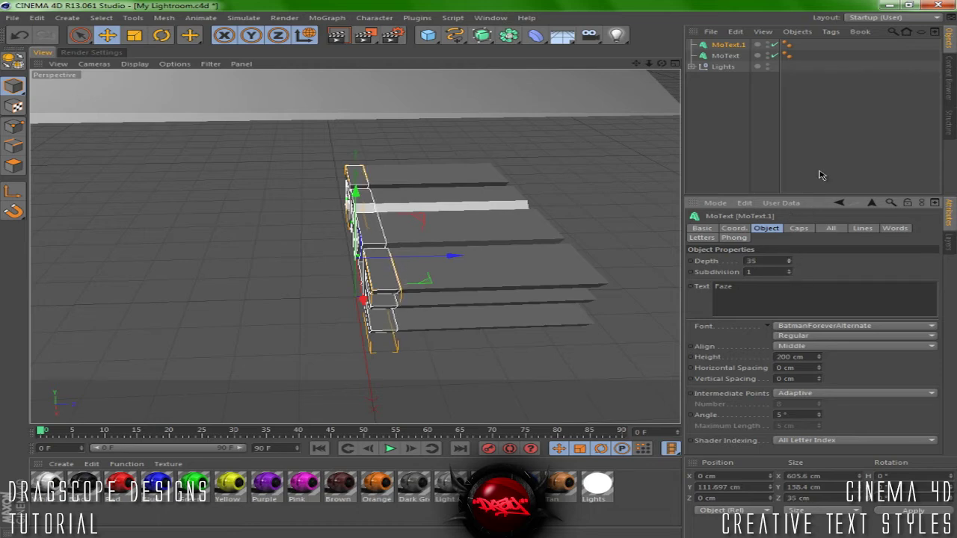
Step: Give MoText.1 a 3 cm Fillet Cap on its start (front) edges
click(799, 228)
click(801, 260)
click(809, 303)
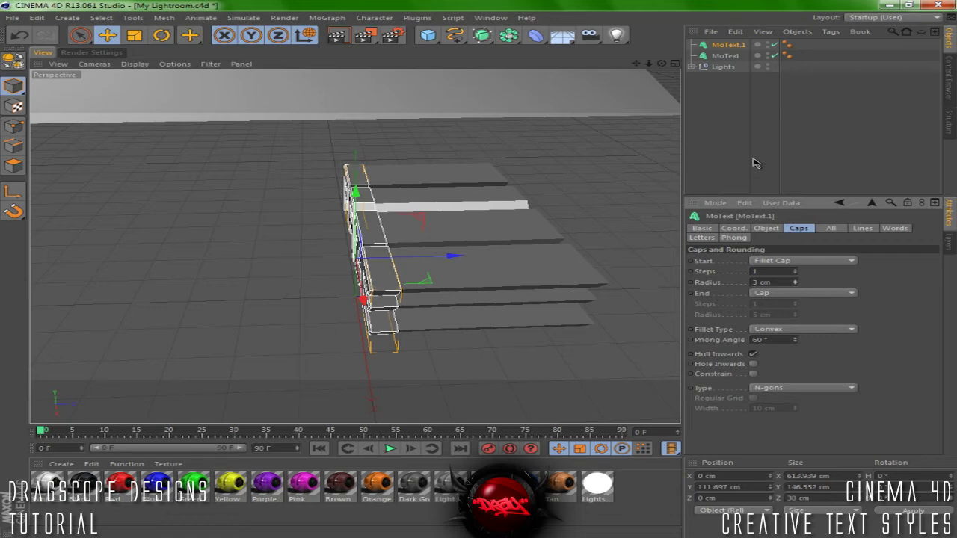
Step: Slide MoText.1 forward along Z to 11.614 cm
click(482, 249)
click(482, 196)
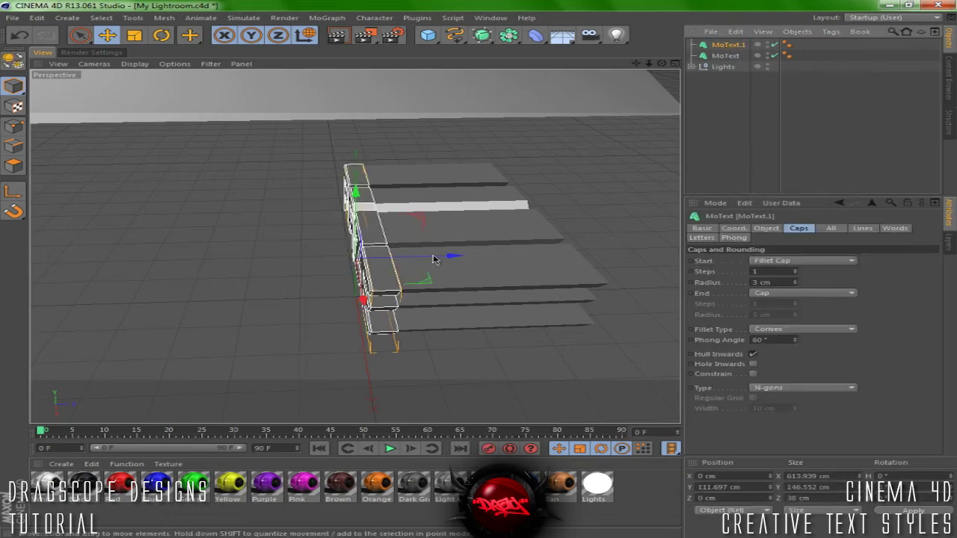
drag(433, 259, 441, 258)
click(671, 97)
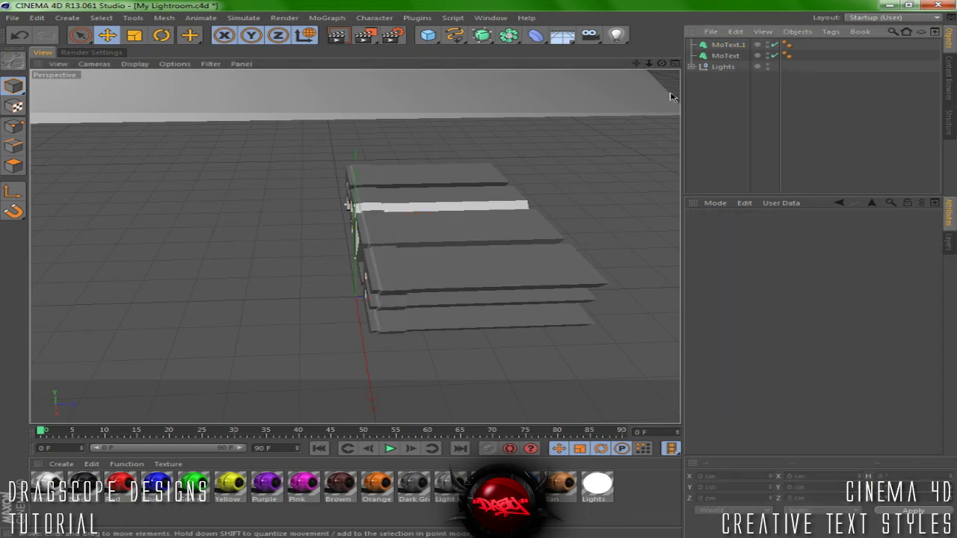
drag(661, 69, 483, 273)
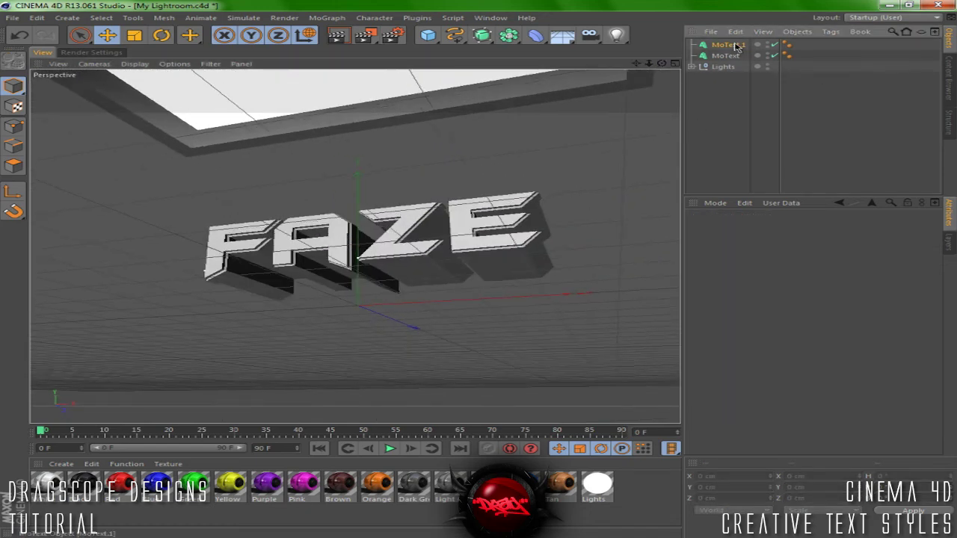
click(736, 46)
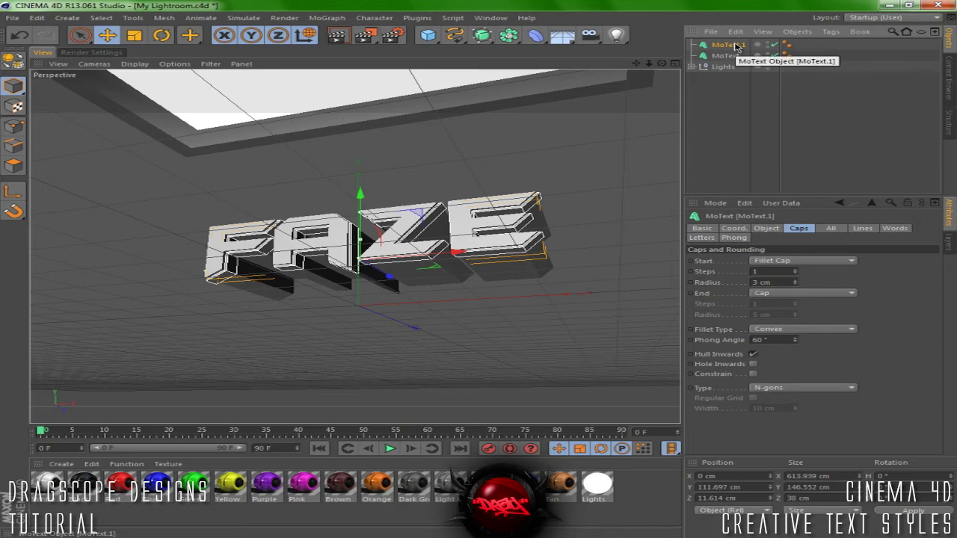
Step: Duplicate MoText.1 as MoText.2 and push it back along the depth axis
key(ctrl+c)
key(ctrl+v)
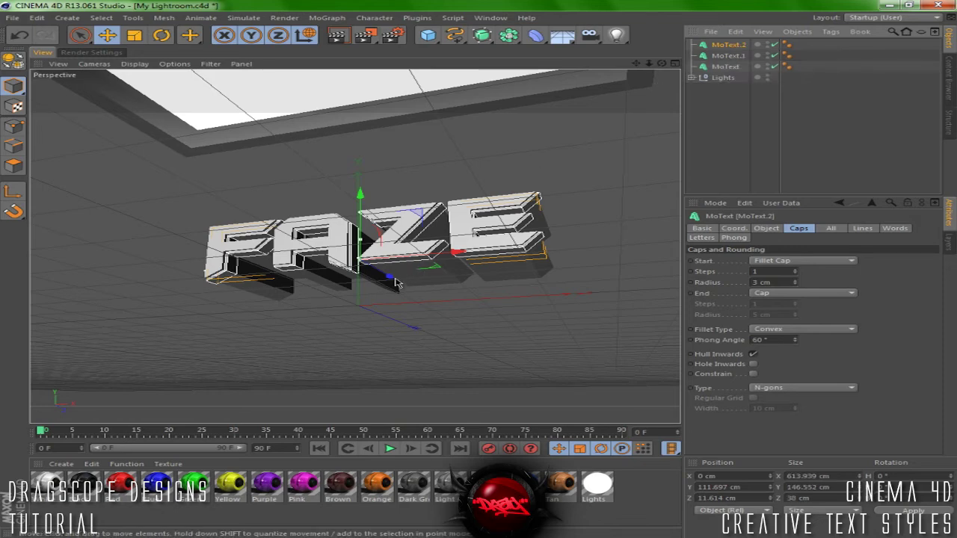
drag(392, 278, 404, 285)
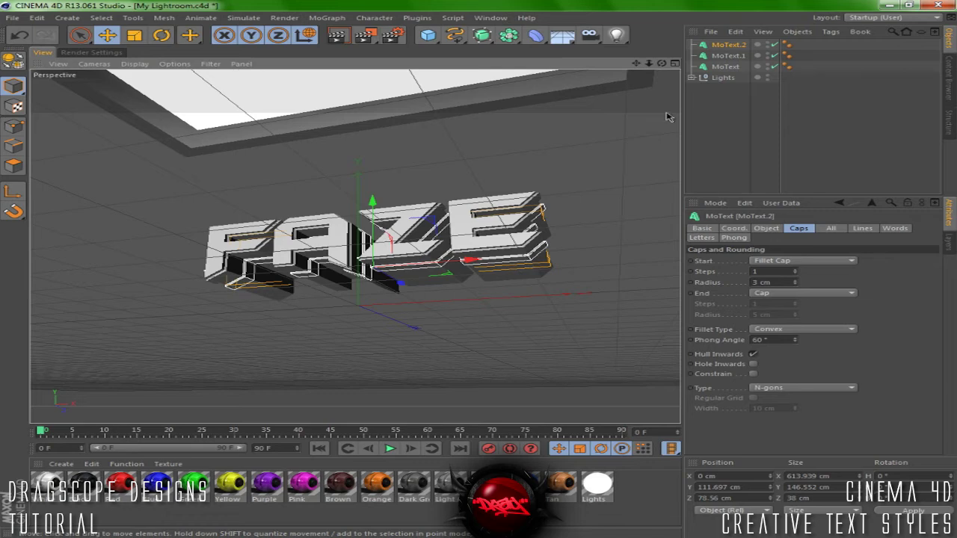
drag(662, 63, 506, 262)
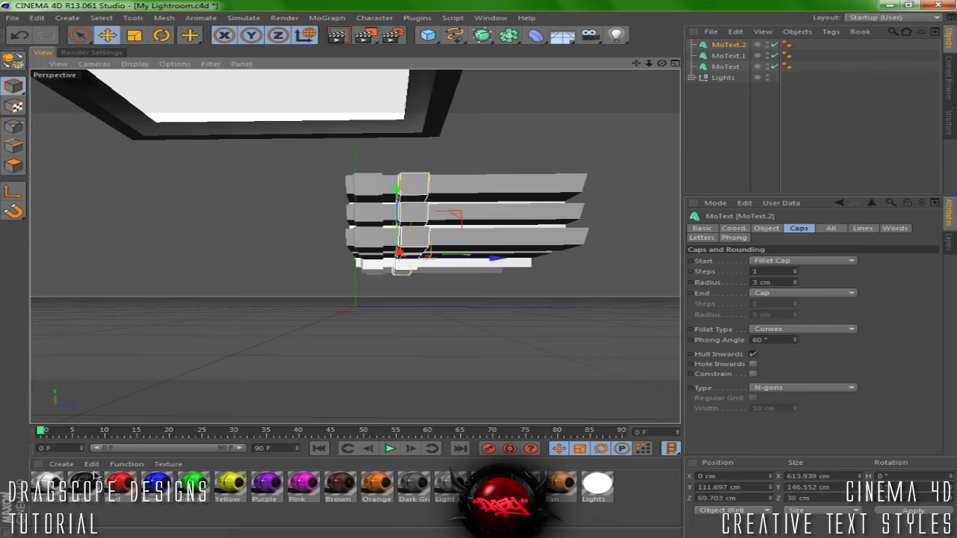
Step: Apply the Black material to the original deep MoText
drag(93, 494, 182, 412)
drag(441, 243, 458, 240)
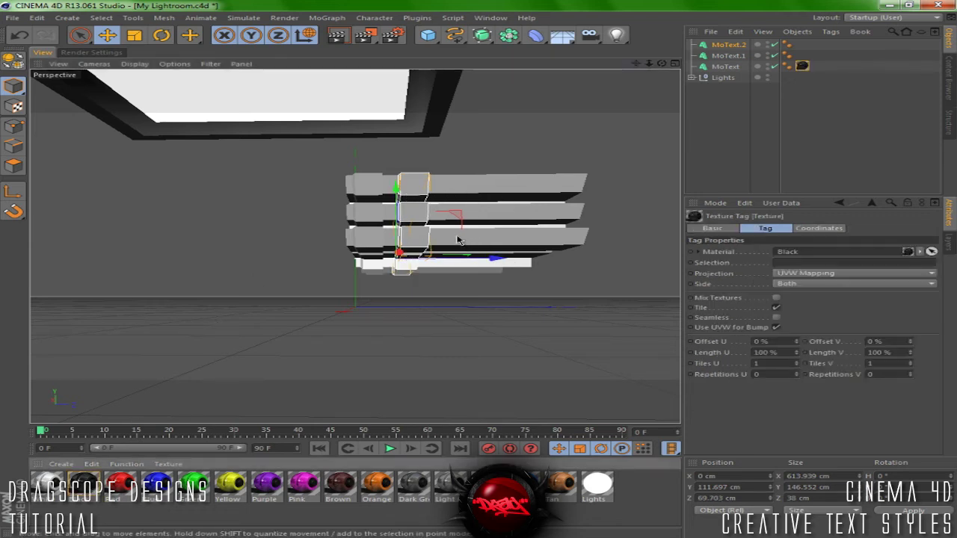
click(471, 258)
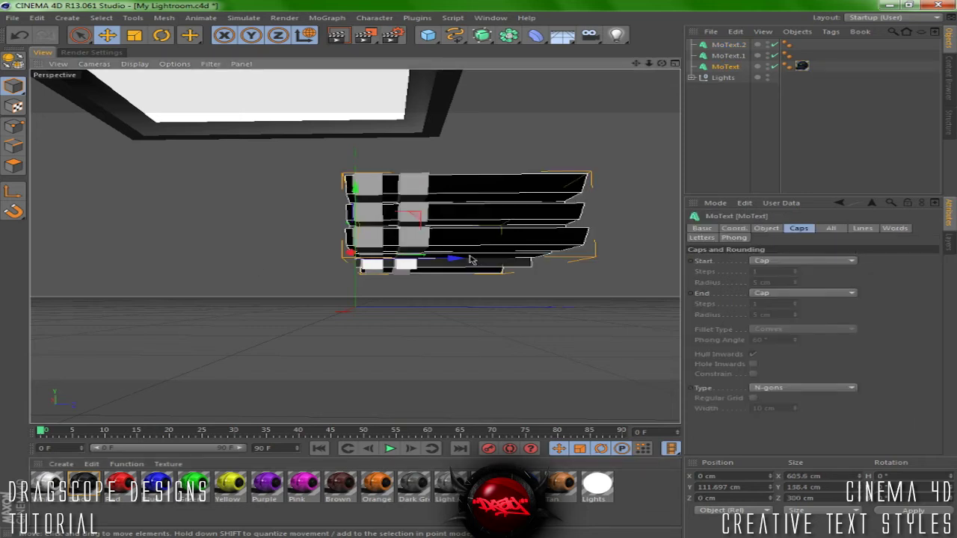
Step: Nudge MoText.2 along X, then duplicate it as MoText.3 shifted further along X
click(422, 249)
drag(434, 260, 436, 261)
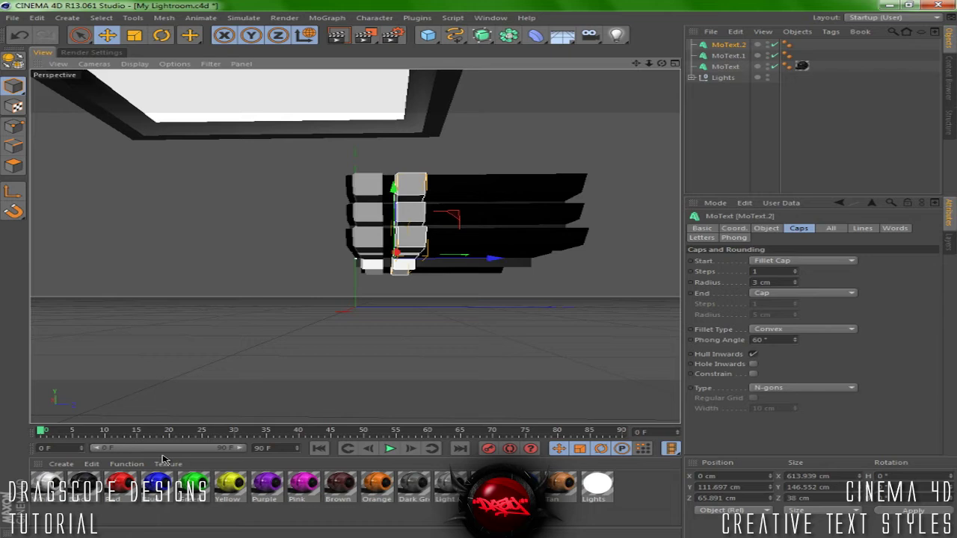
key(ctrl+c)
key(ctrl+v)
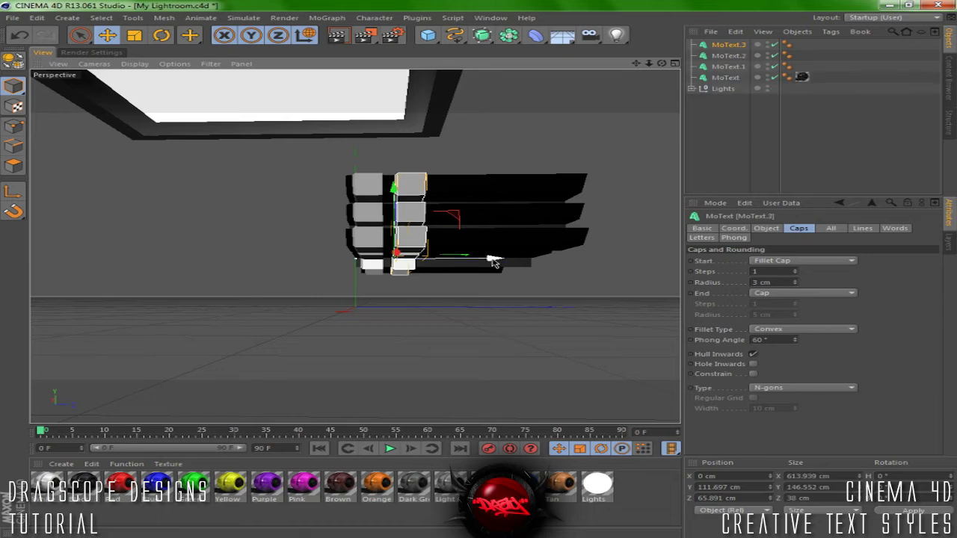
drag(493, 260, 526, 260)
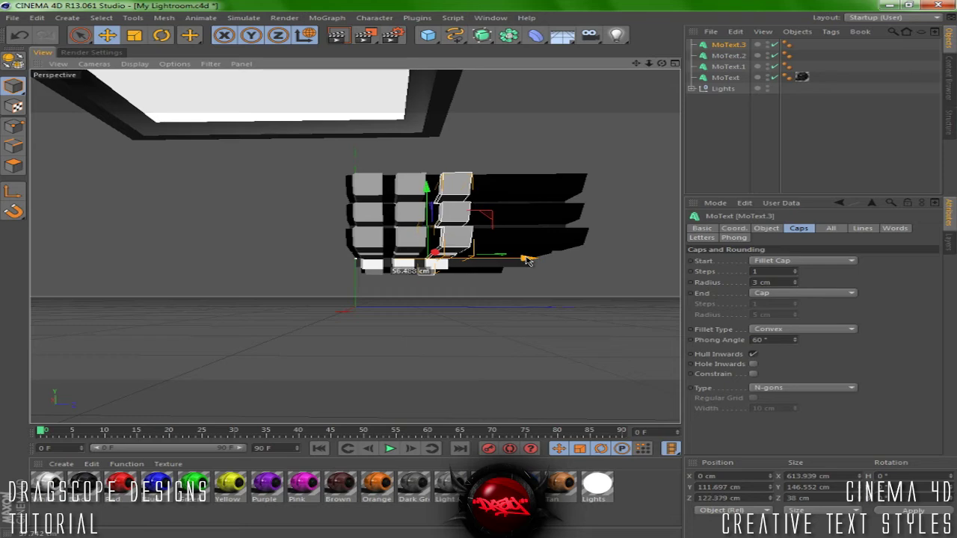
click(419, 283)
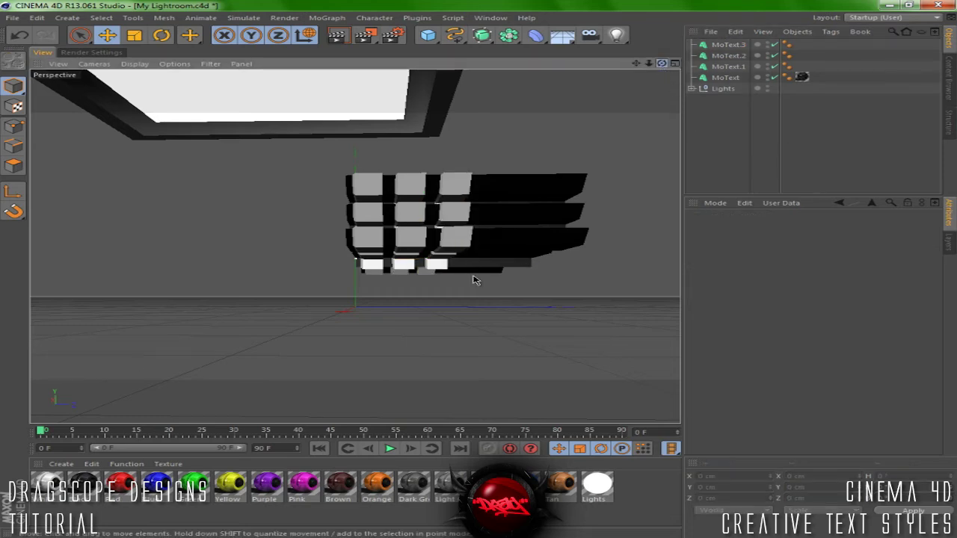
alt+drag(474, 280, 487, 272)
Step: Duplicate MoText.3 into MoText.4 through MoText.6, the last pushed back to Z 298.08 cm
click(729, 45)
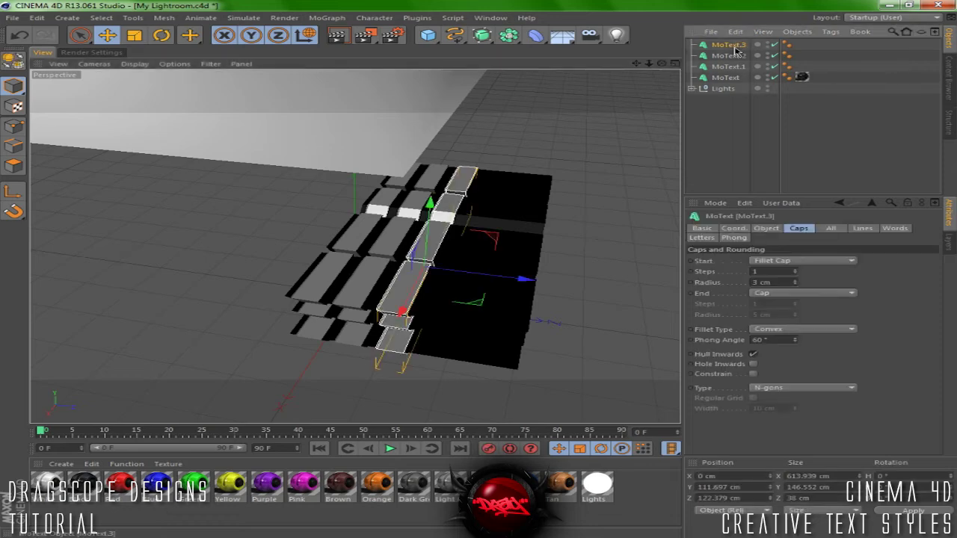
key(ctrl+c)
key(ctrl+v)
drag(525, 280, 631, 296)
key(ctrl+c)
key(ctrl+v)
click(770, 163)
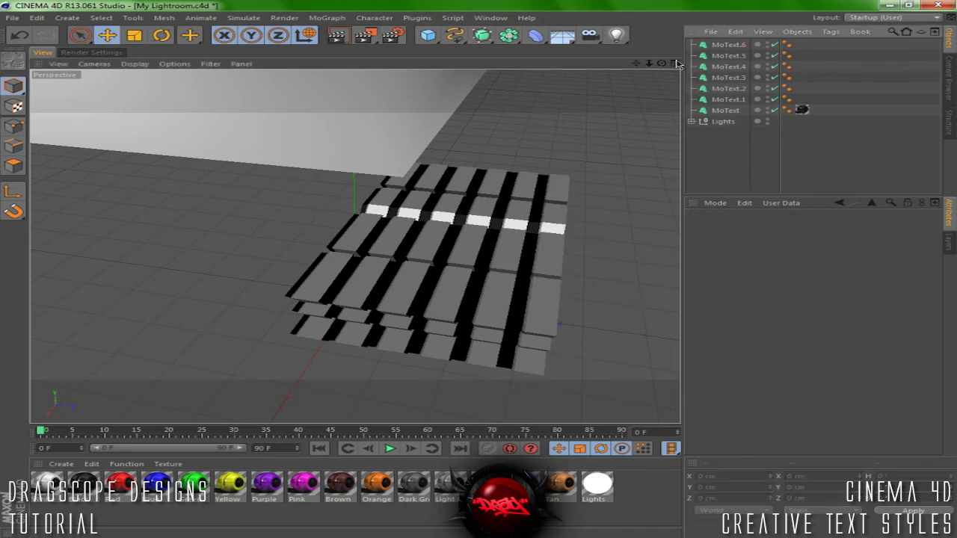
mouse_move(493, 265)
alt+mouse_down()
mouse_move(497, 278)
mouse_move(482, 274)
alt+mouse_up()
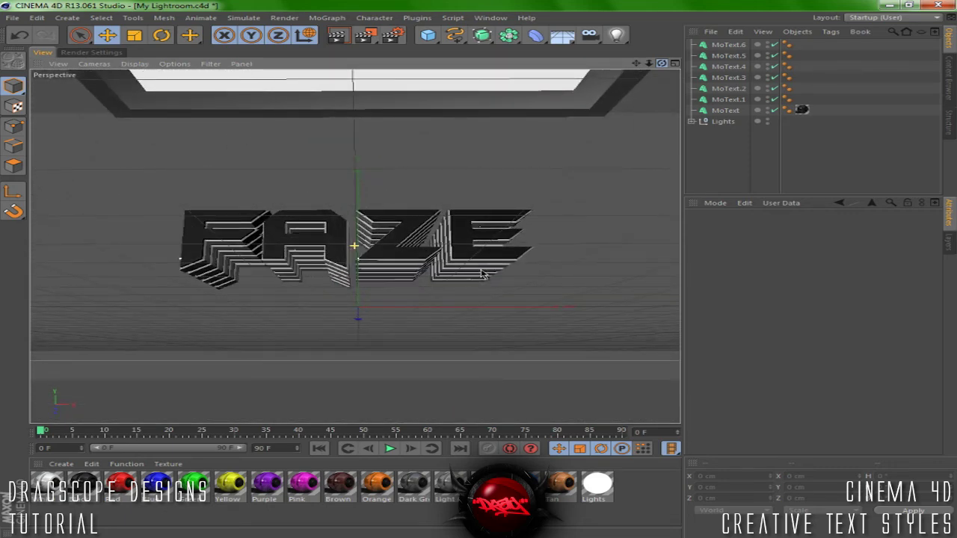
Step: Replace the Black material on the base MoText with the Red material
click(802, 110)
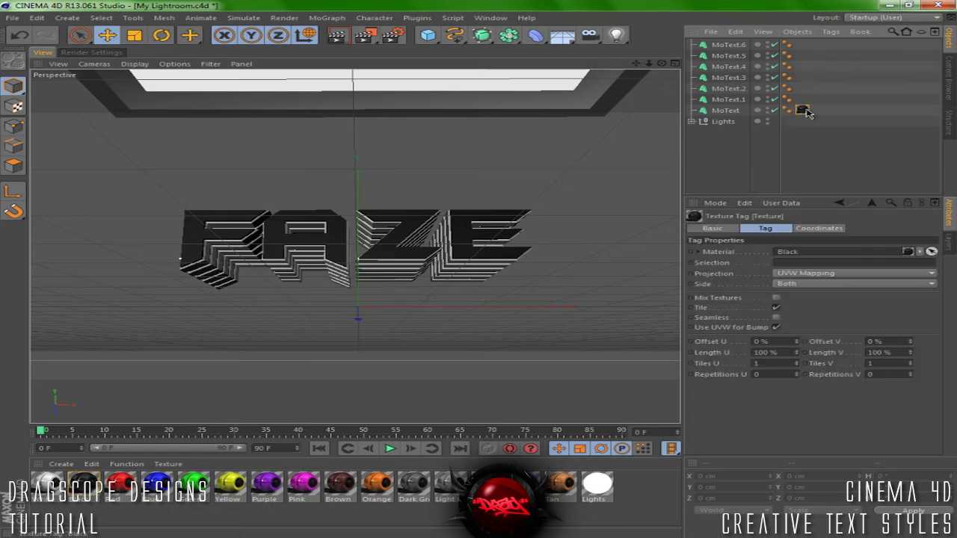
key(Delete)
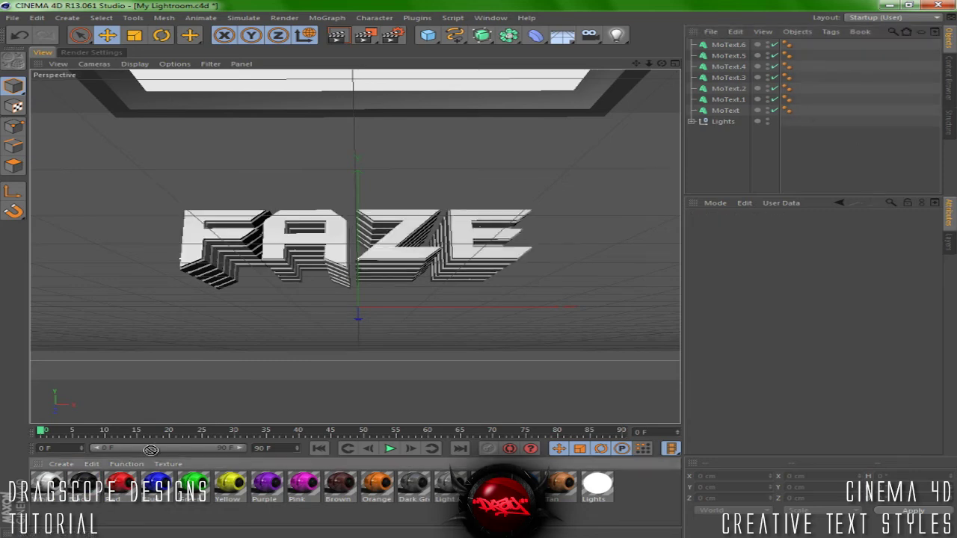
drag(249, 234, 239, 234)
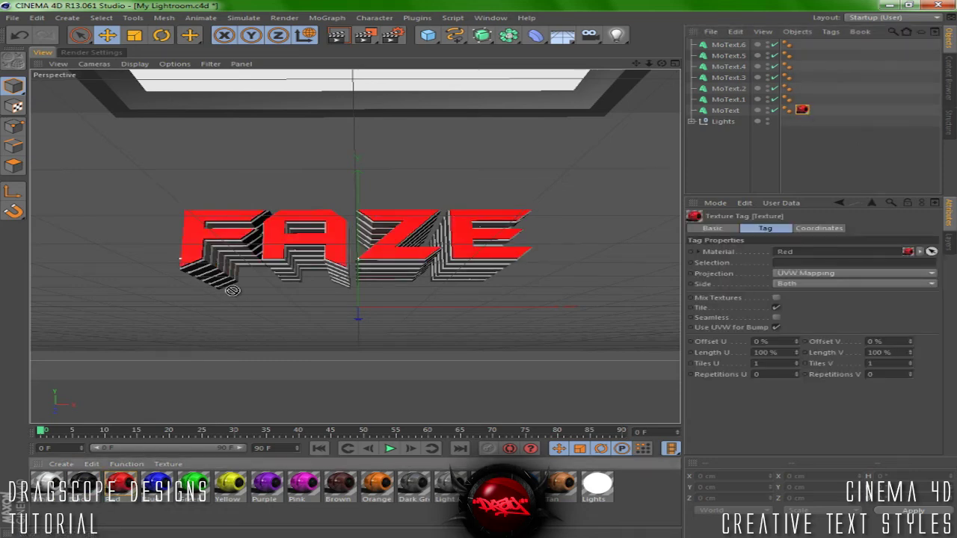
Step: Apply the White material to each copy, MoText.1 through MoText.6
drag(611, 163, 719, 99)
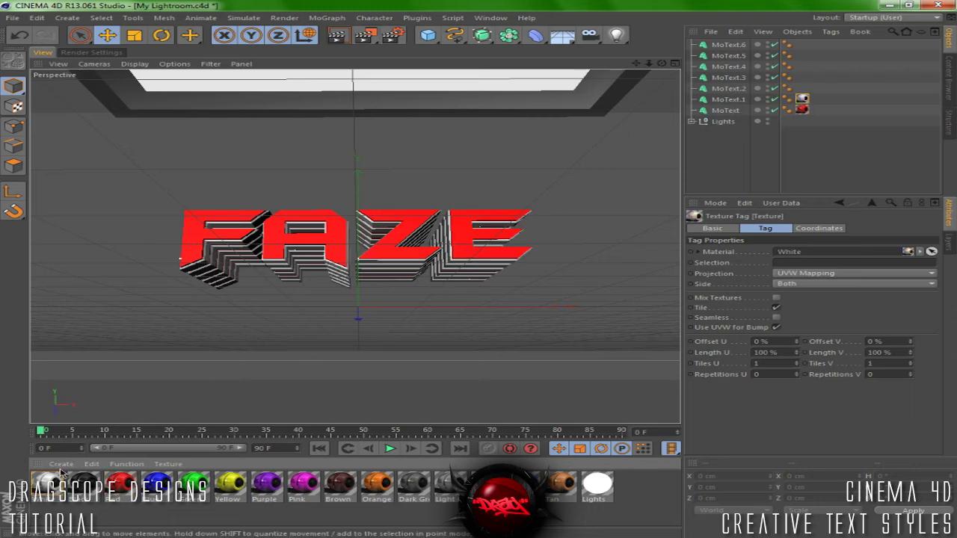
drag(641, 110, 729, 88)
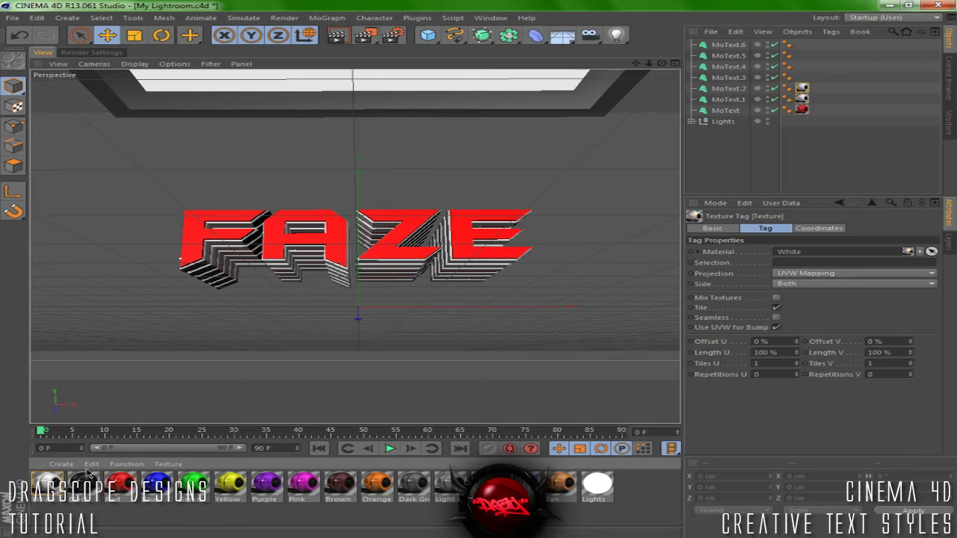
drag(626, 206, 744, 78)
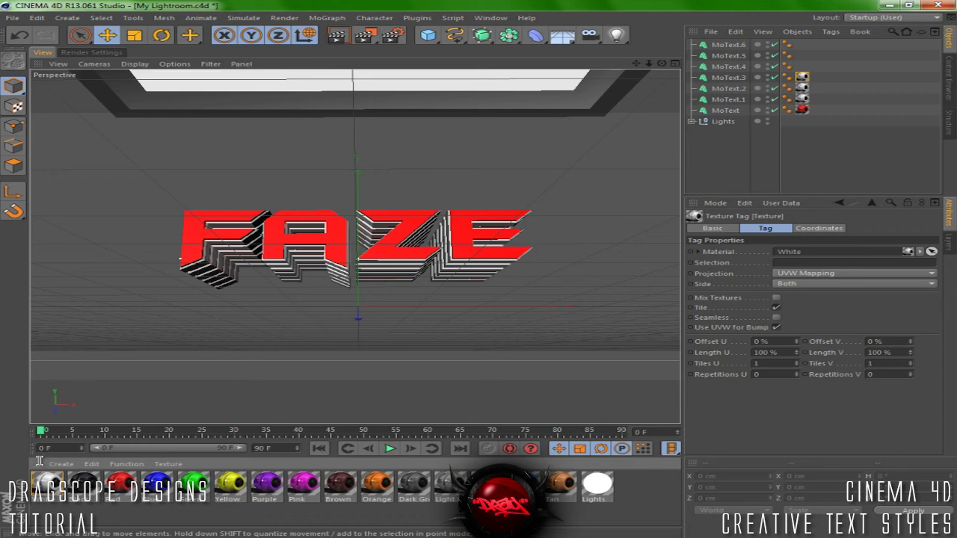
drag(55, 480, 717, 56)
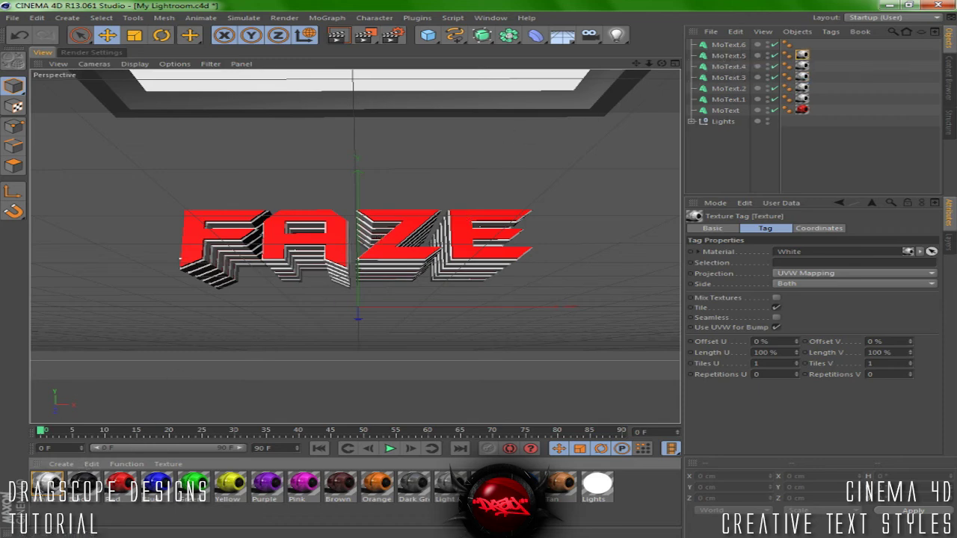
drag(694, 96, 734, 45)
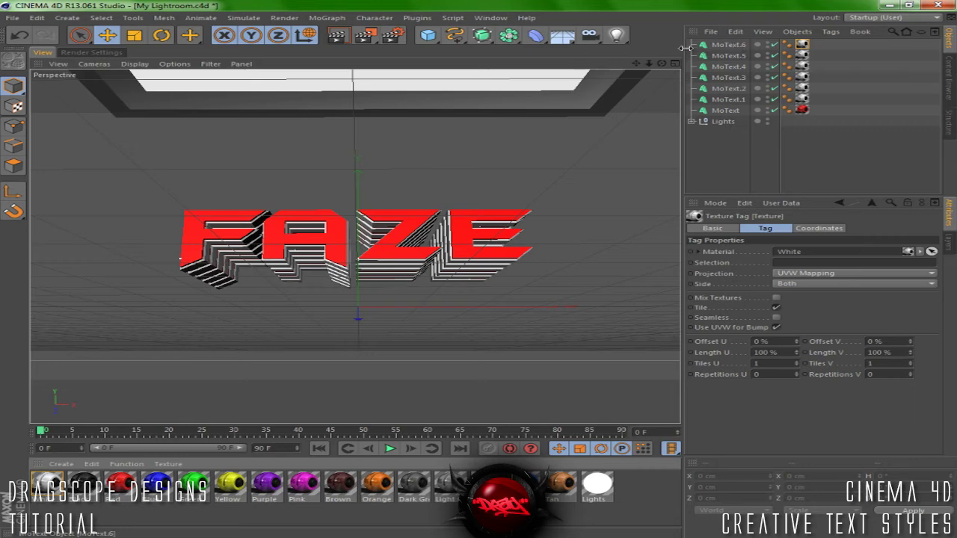
drag(648, 64, 706, 126)
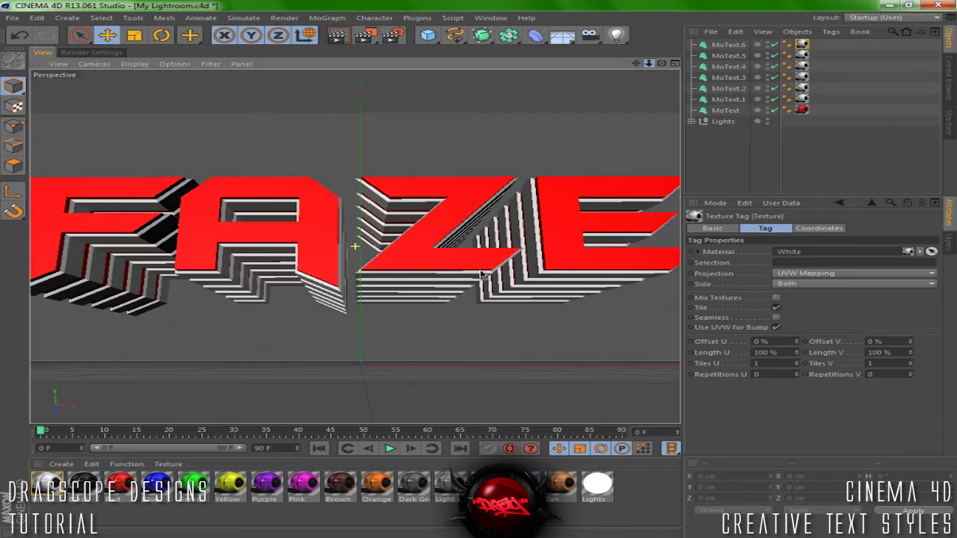
click(706, 138)
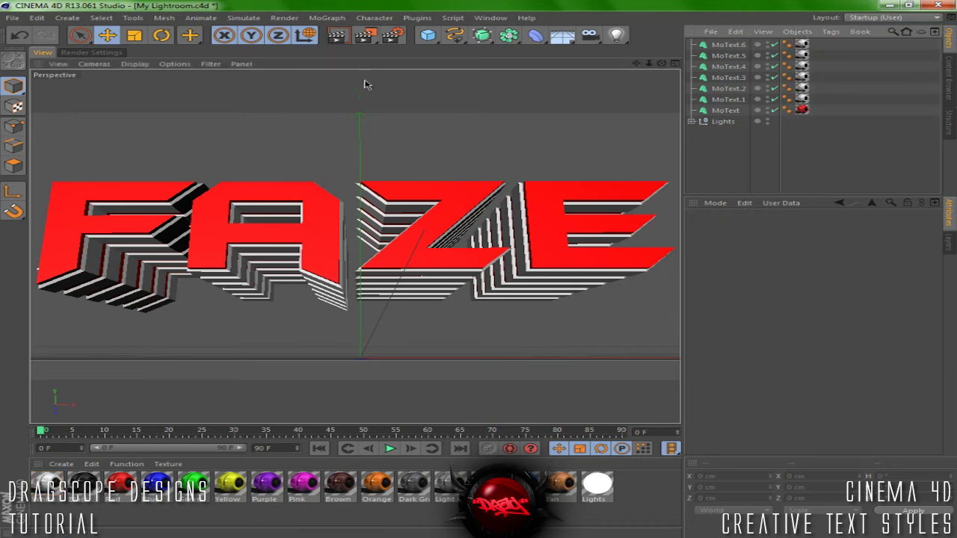
click(340, 36)
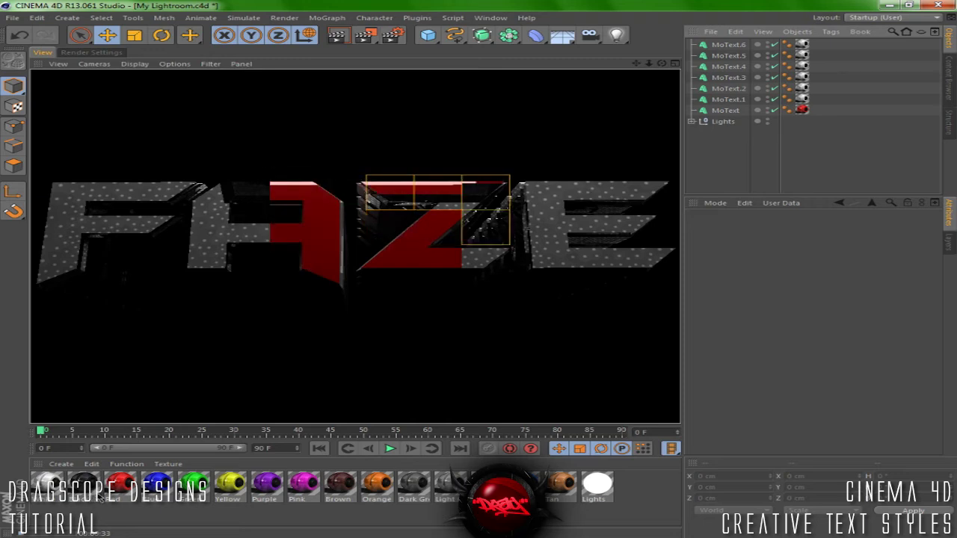
Step: Select all MoText layers, zoom out to frame the whole FAZE text, and run a preview render
click(725, 149)
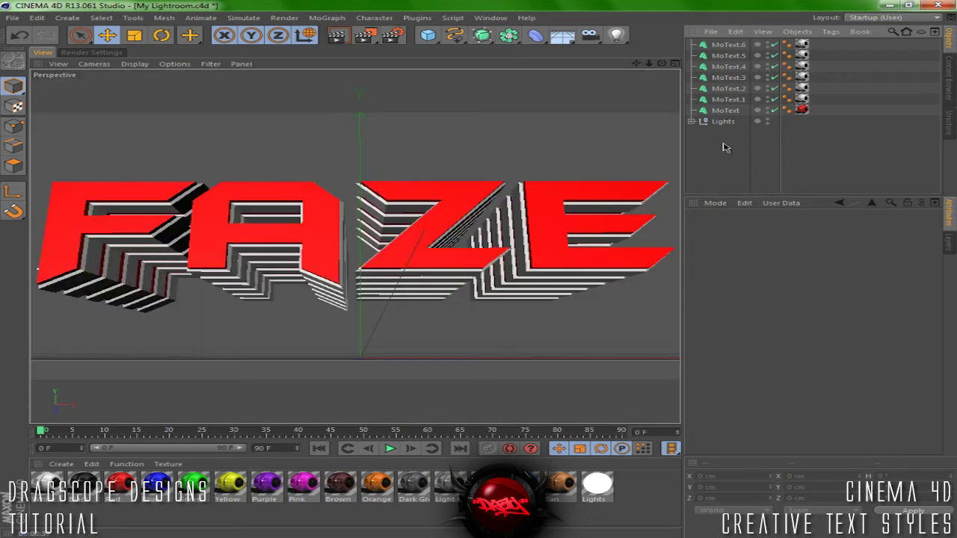
drag(822, 116, 710, 46)
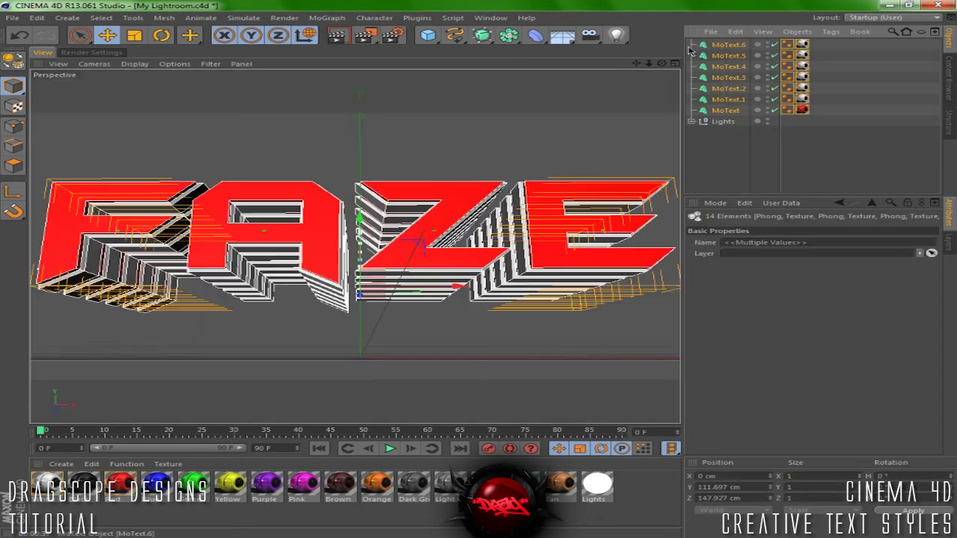
drag(649, 64, 357, 258)
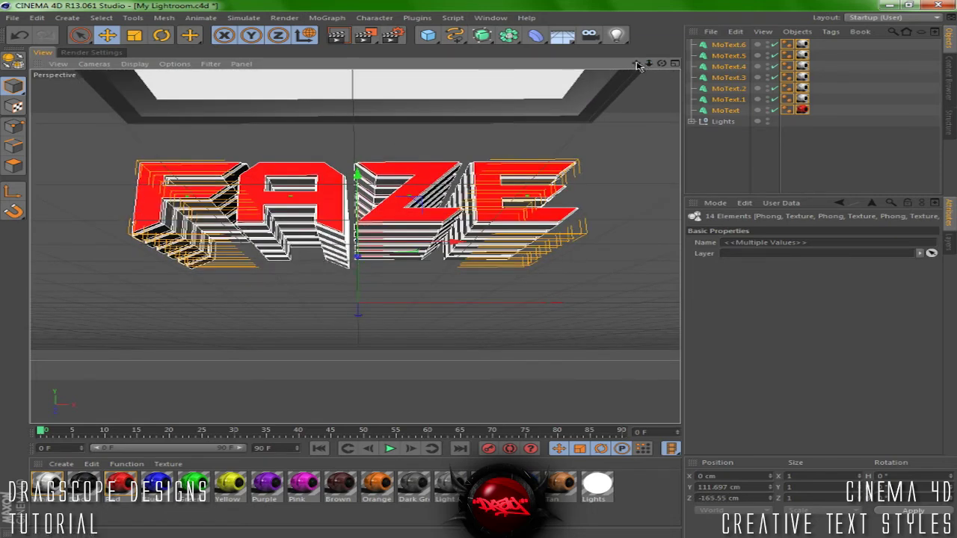
drag(646, 66, 340, 39)
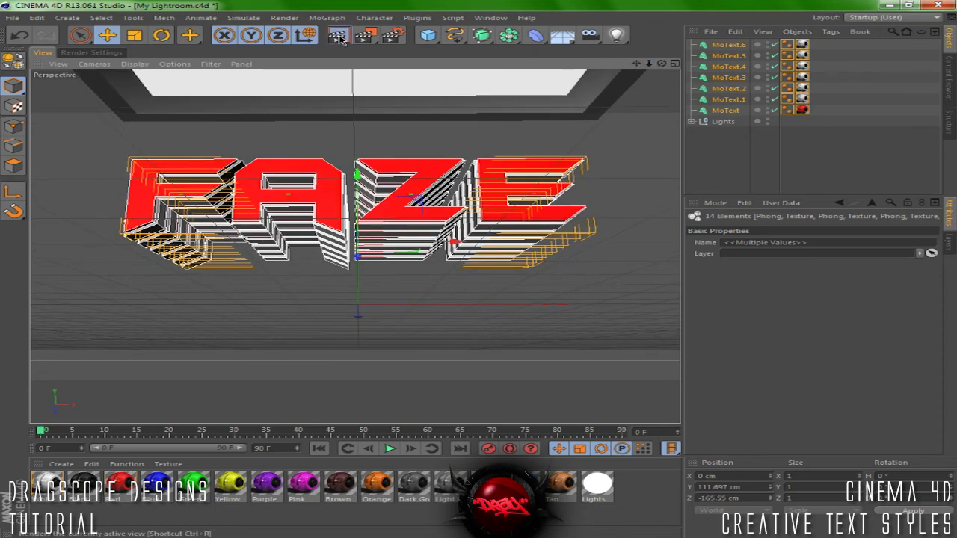
click(338, 38)
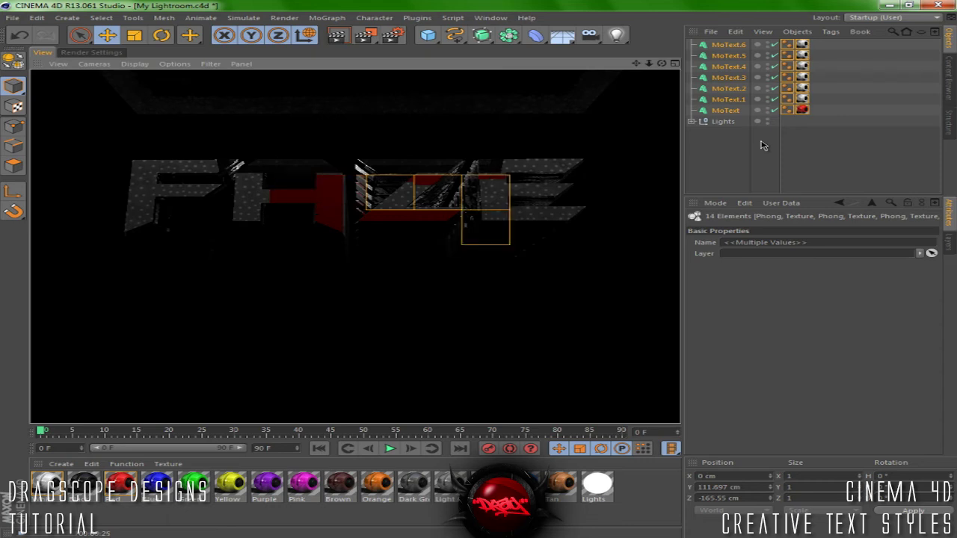
click(753, 144)
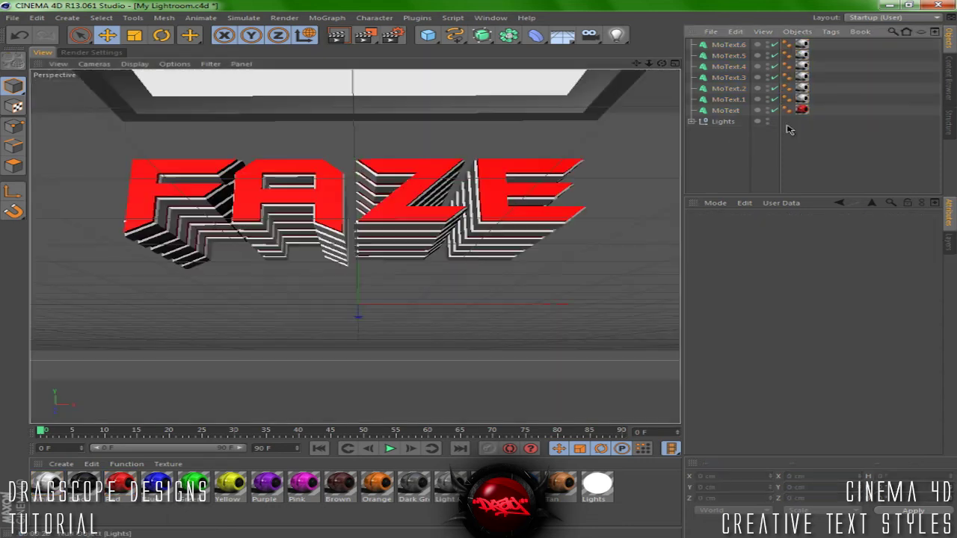
Step: Delete the old Lights group and load the Overhead Softbox preset, pushed back along Z
click(722, 122)
key(Delete)
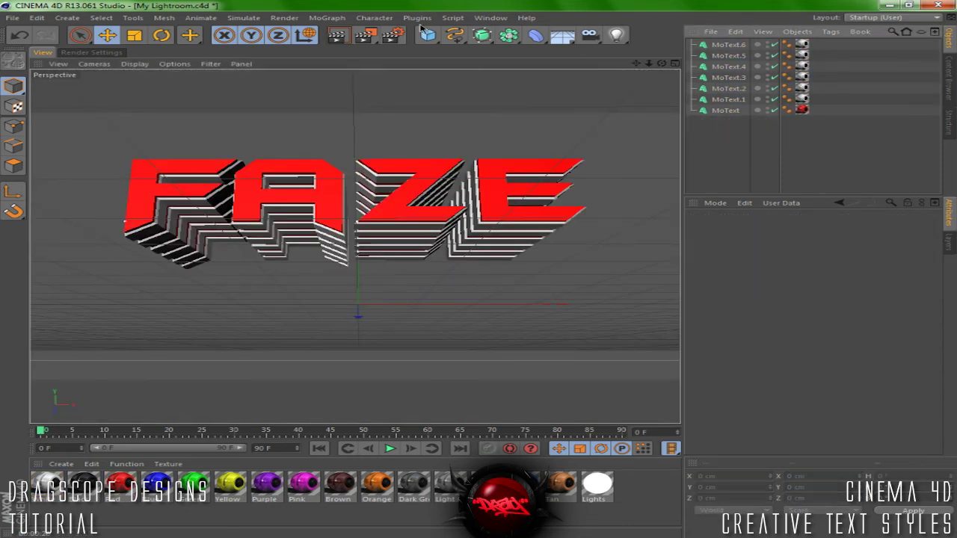
click(950, 91)
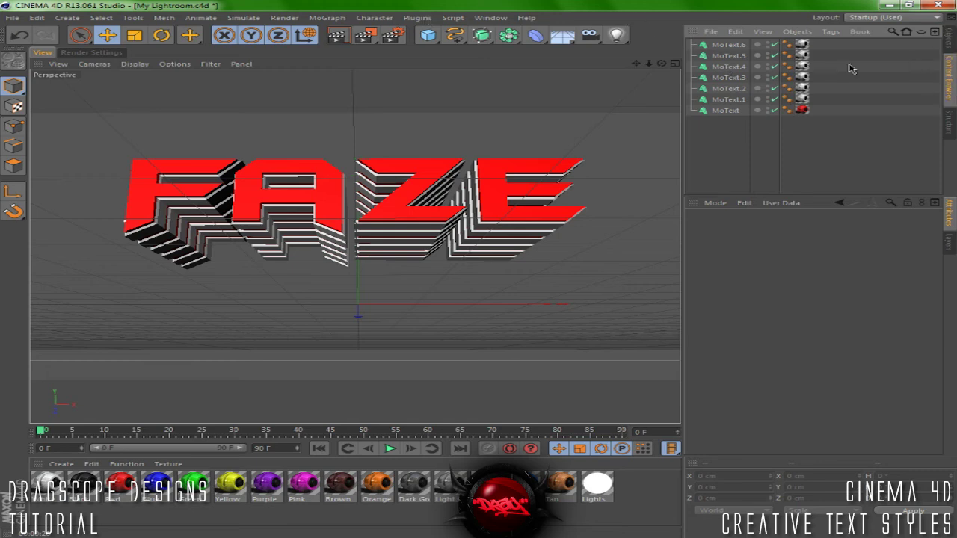
double_click(910, 67)
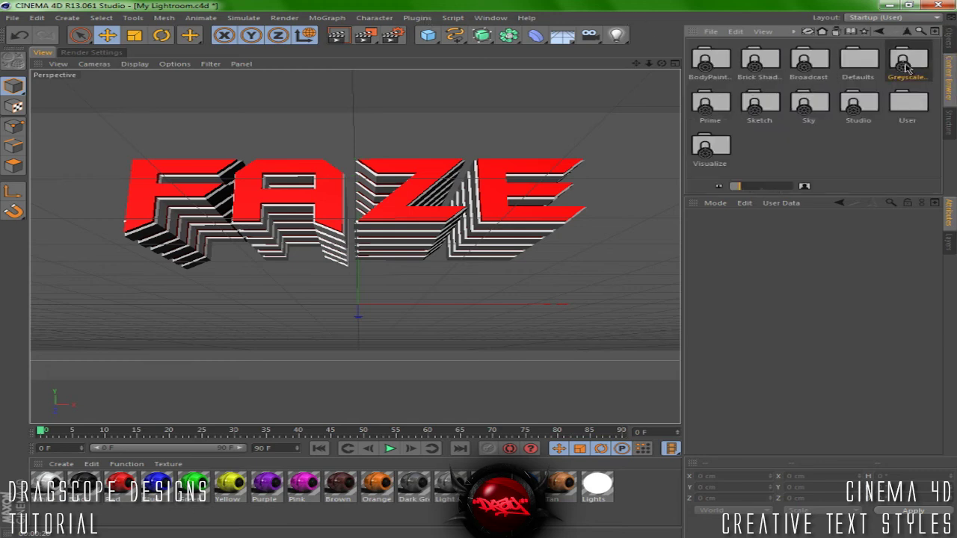
double_click(907, 69)
click(776, 103)
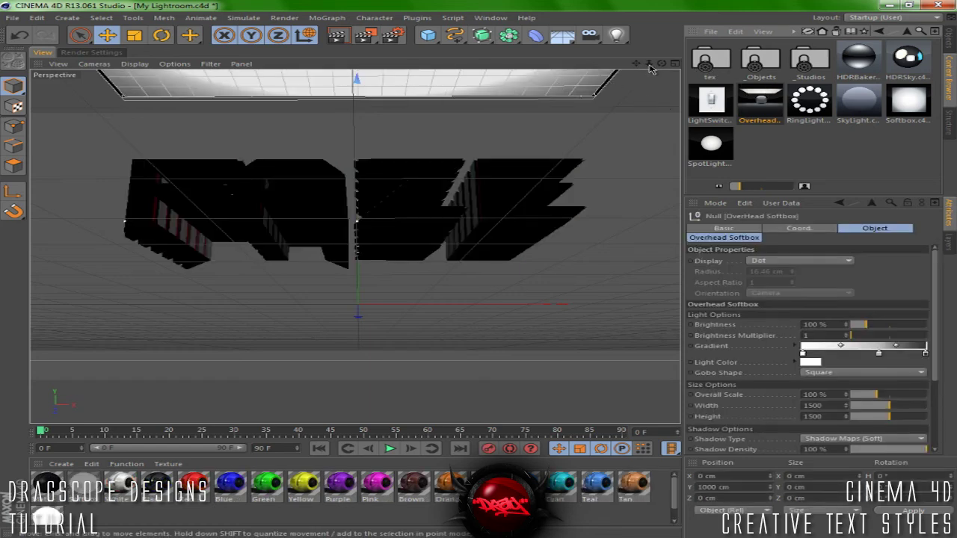
drag(651, 68, 405, 146)
drag(357, 91, 485, 270)
Step: Duplicate the Overhead Softbox to make a second softbox
click(948, 39)
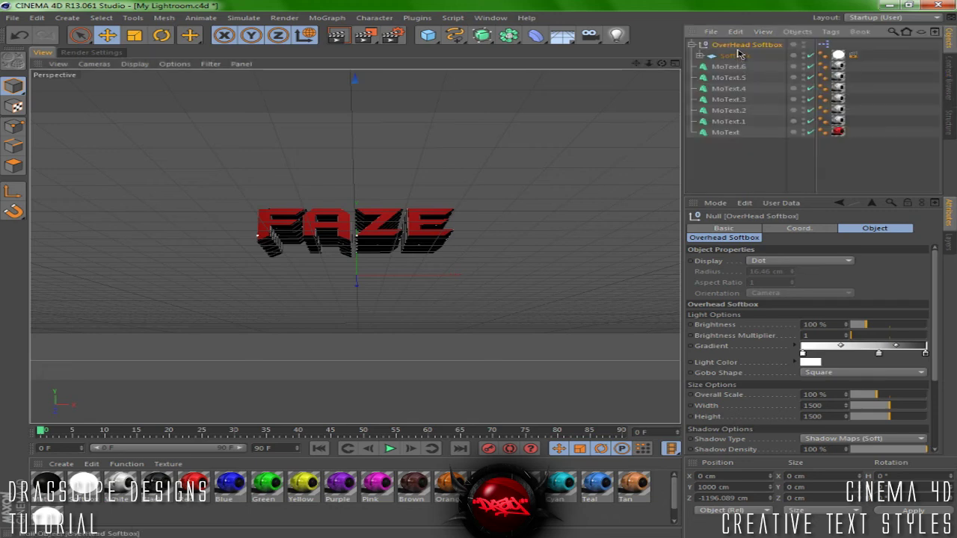
key(ctrl+c)
key(ctrl+v)
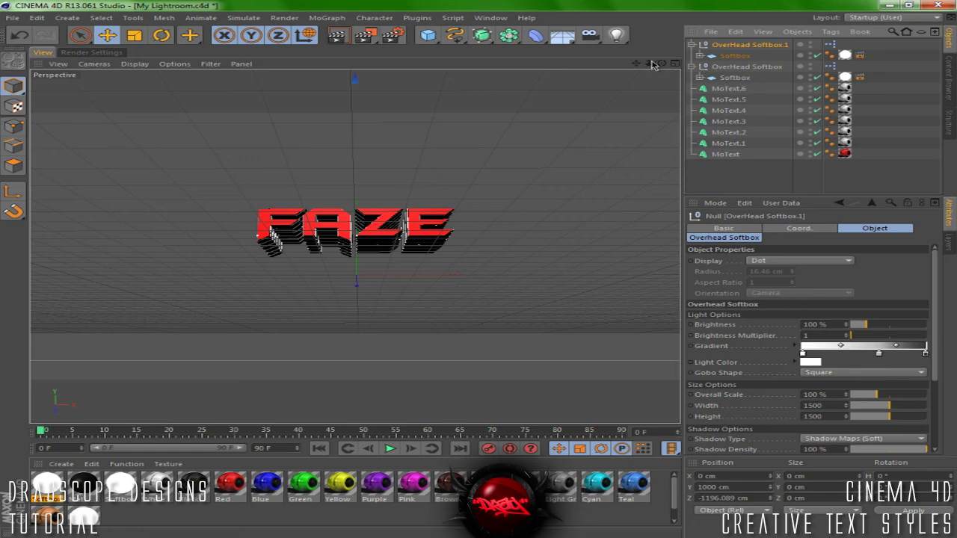
scroll(481, 266, up, 3)
scroll(481, 267, up, 1)
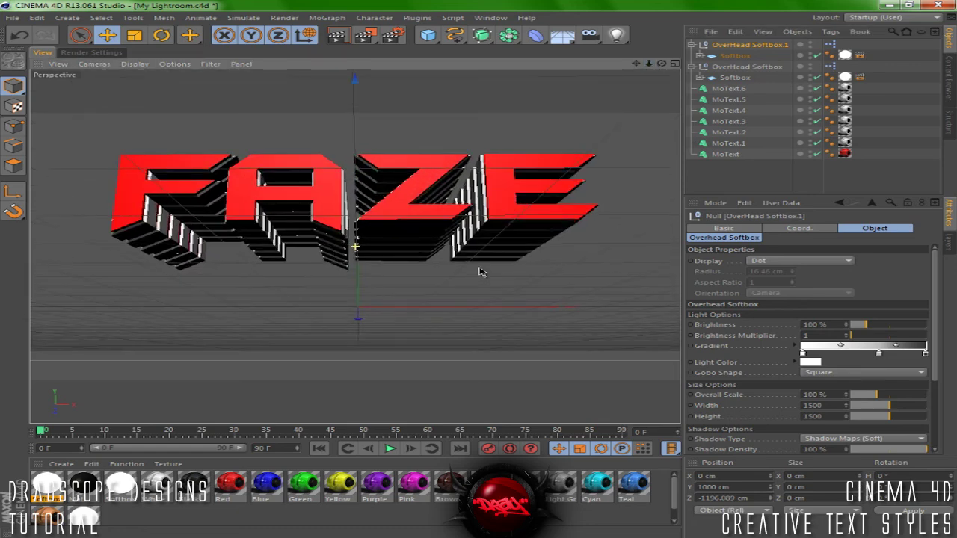
Step: Move all seven MoText layers slightly down and preview the render with the softboxes
click(785, 180)
drag(784, 181, 726, 82)
drag(313, 71, 314, 95)
click(314, 95)
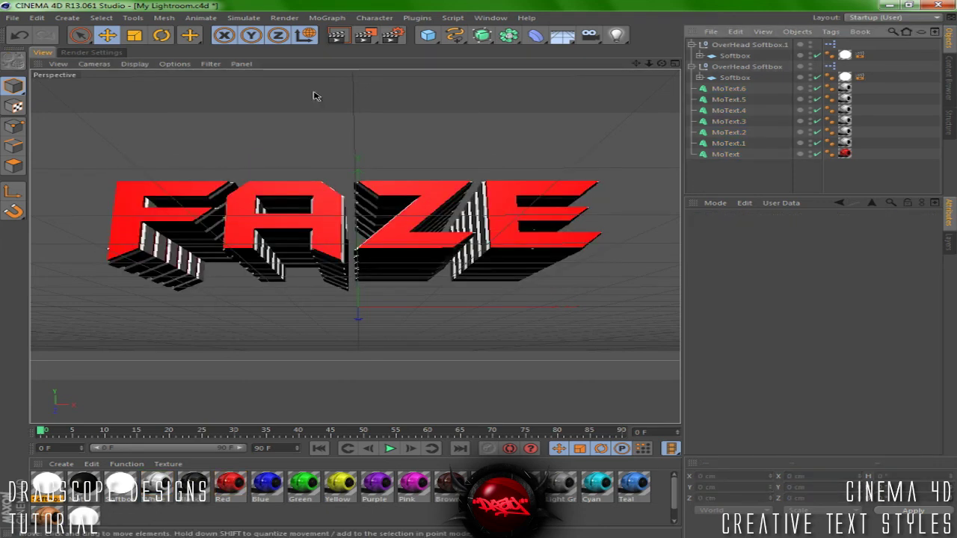
click(337, 35)
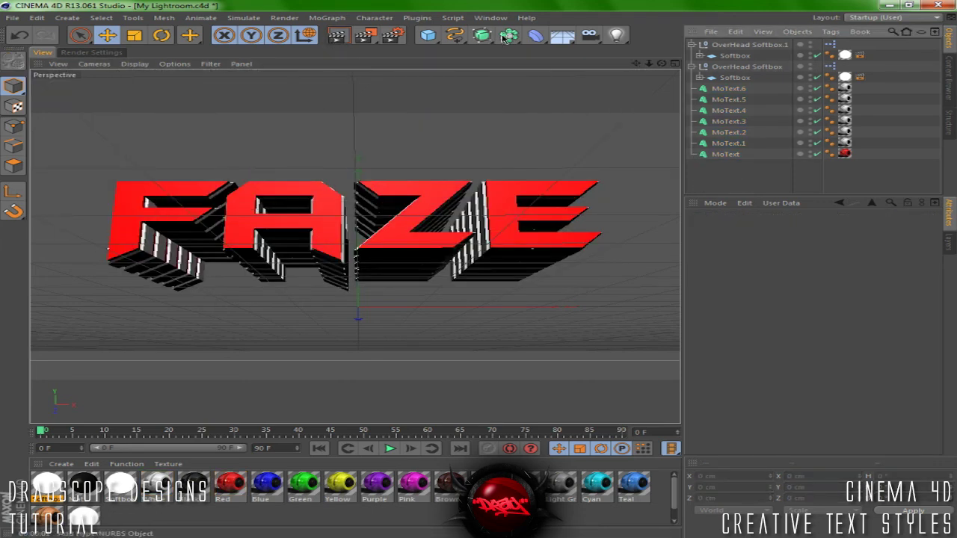
Step: Add an omni light, lower it along Y, and render the lit scene
click(616, 35)
mouse_move(358, 258)
mouse_down()
mouse_move(358, 326)
mouse_move(436, 369)
mouse_up()
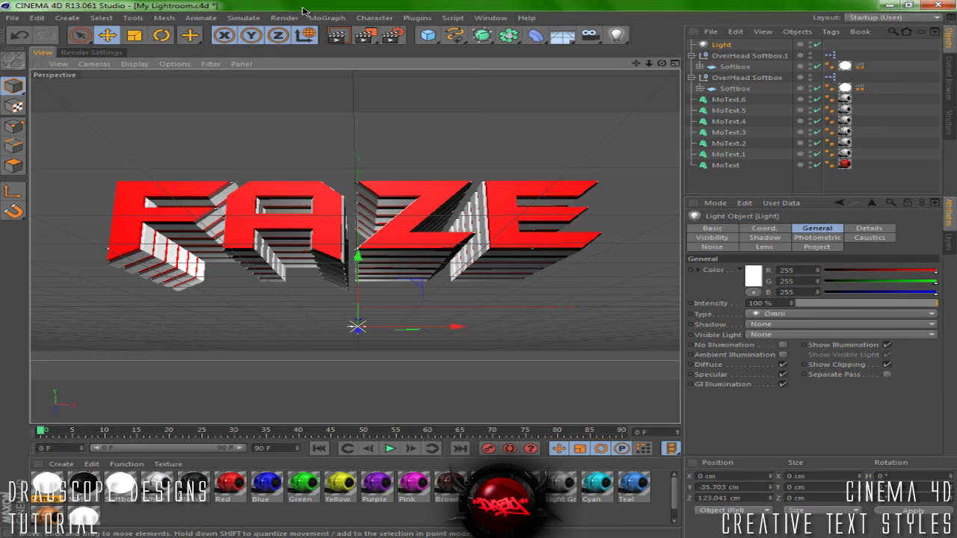
click(338, 35)
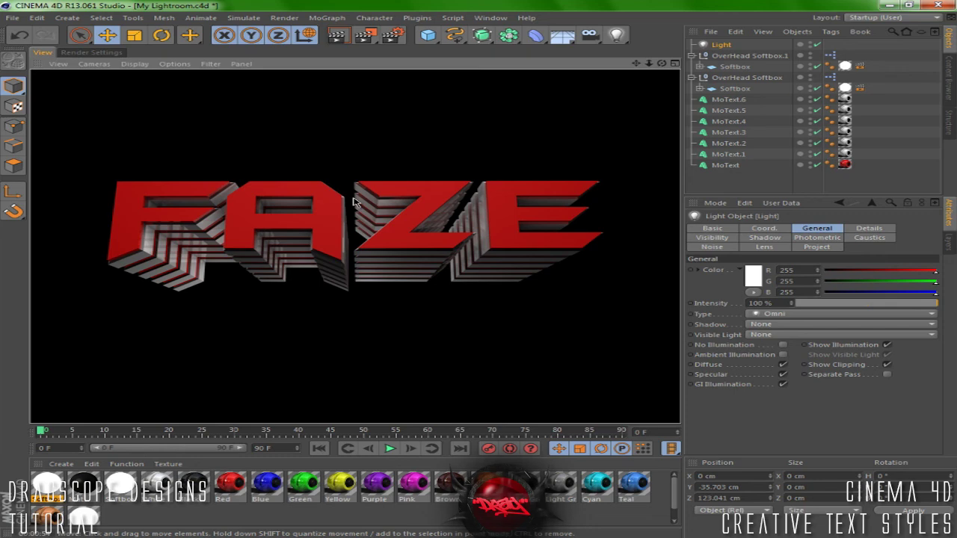
Step: Save the scene as My Lightroom.c4d
key(ctrl+s)
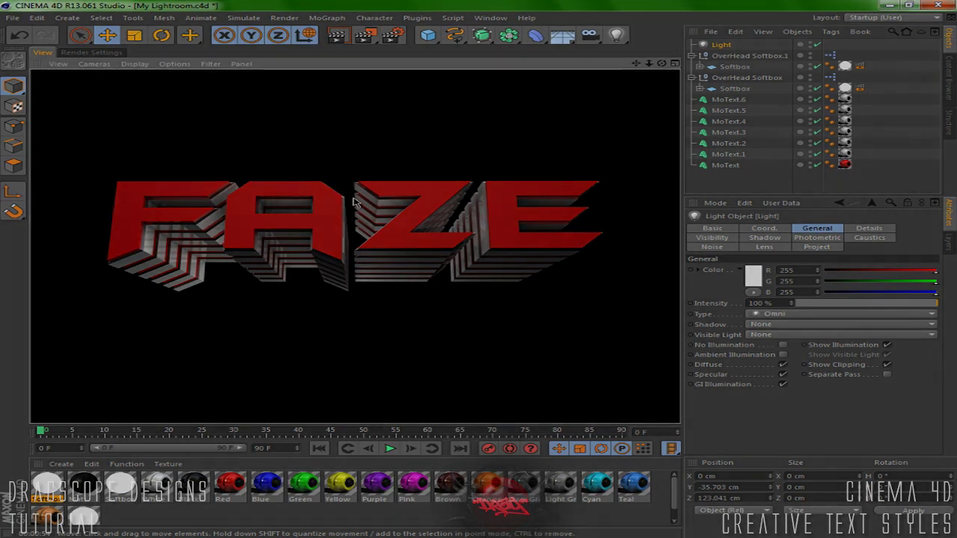